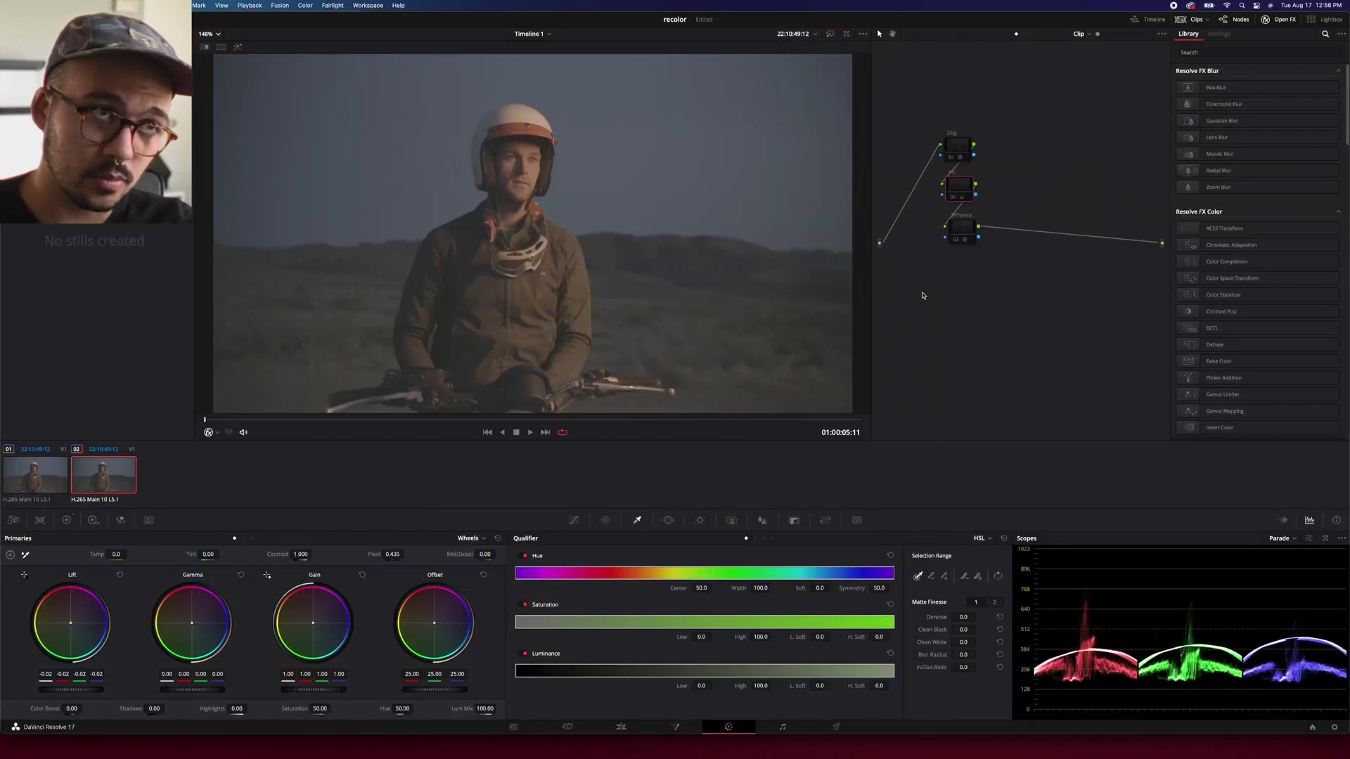
Step: Test purple edge removal and saturation correction on the ZlogColor node, then re-enable node 02
{"action": "left_click", "coordinate": [957, 154]}
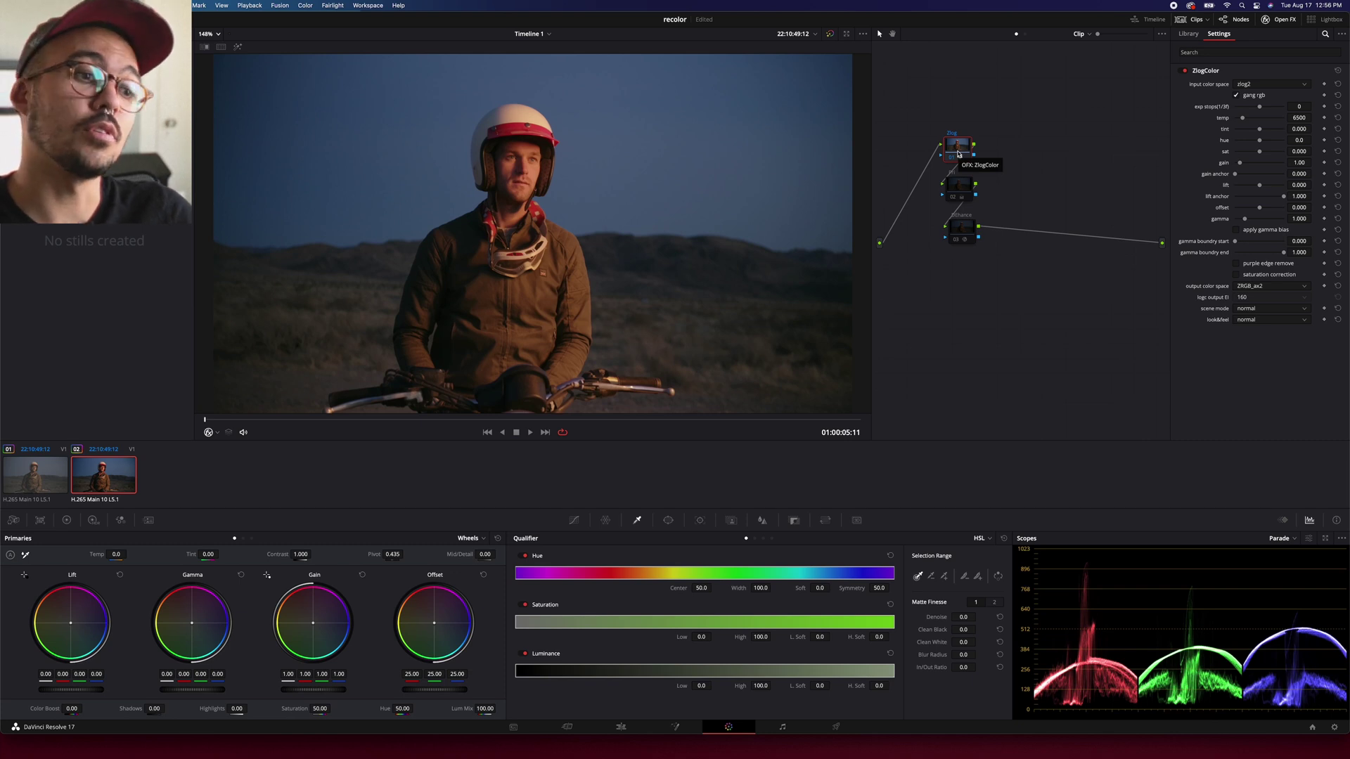
{"action": "left_click", "coordinate": [1239, 265]}
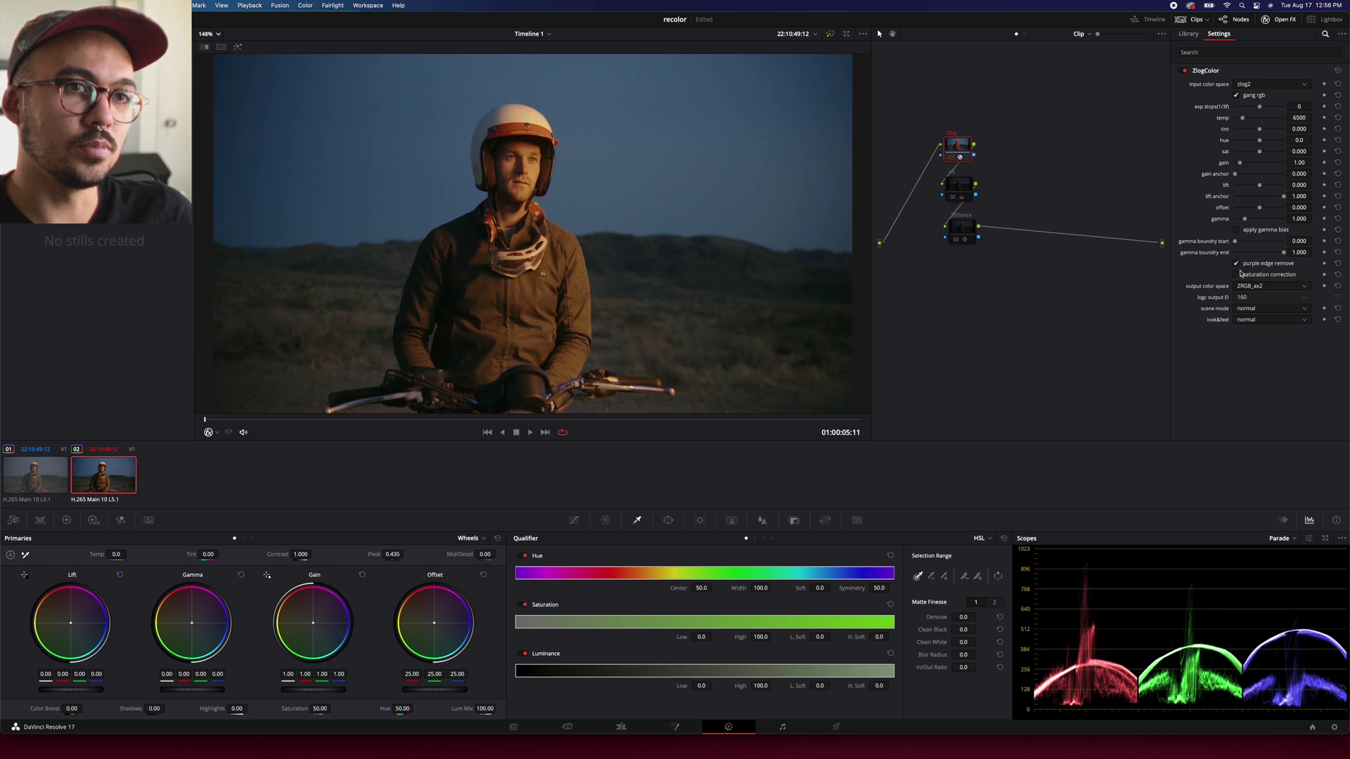
{"action": "left_click", "coordinate": [1240, 275]}
{"action": "left_click", "coordinate": [1240, 275]}
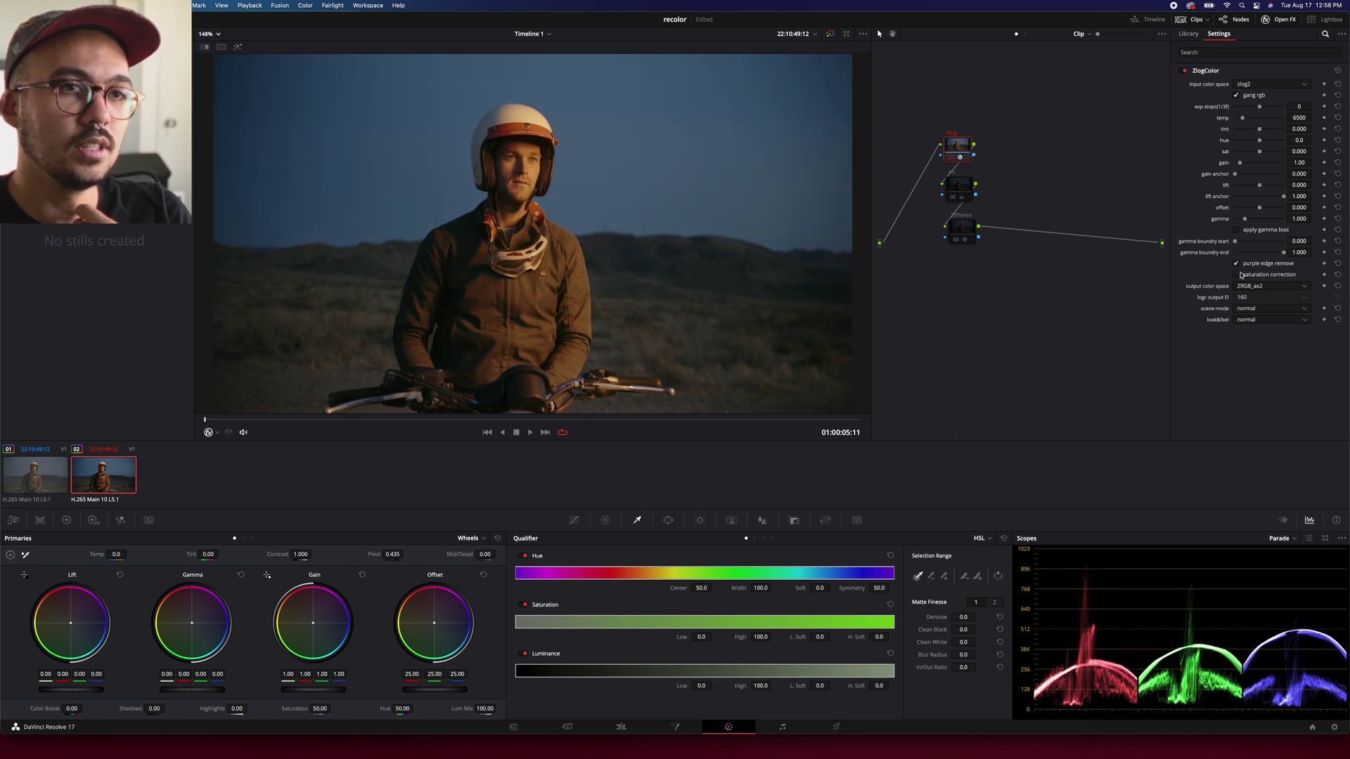
{"action": "left_click", "coordinate": [1240, 265]}
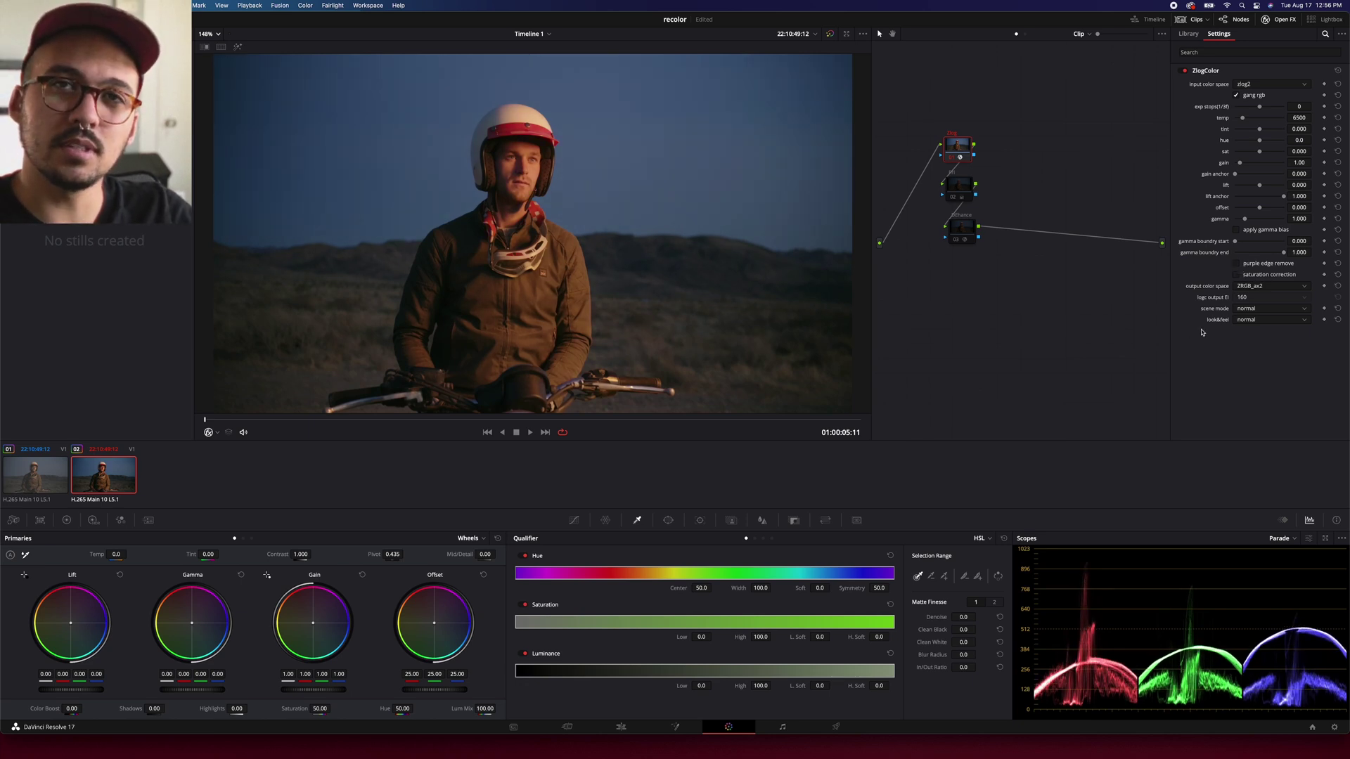
{"action": "left_click", "coordinate": [967, 190]}
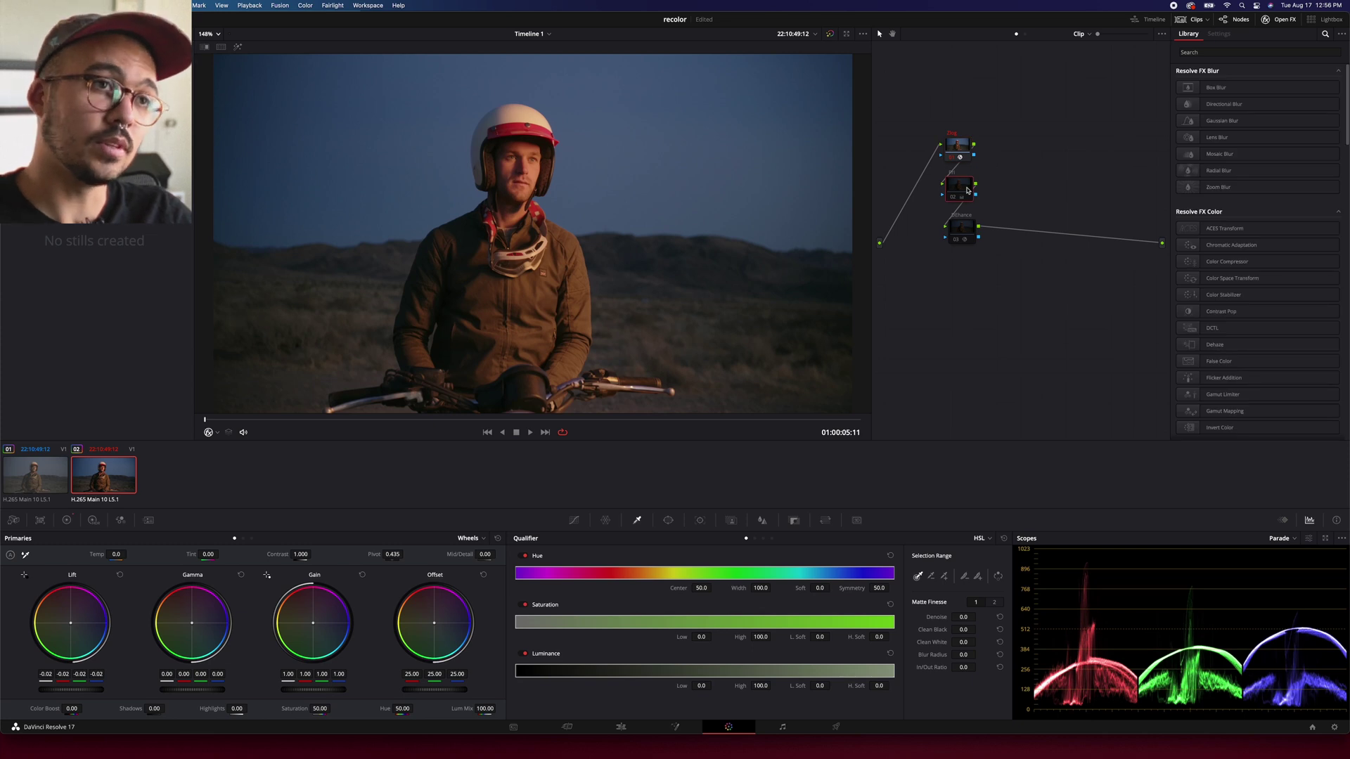
{"action": "key", "text": "ctrl+d"}
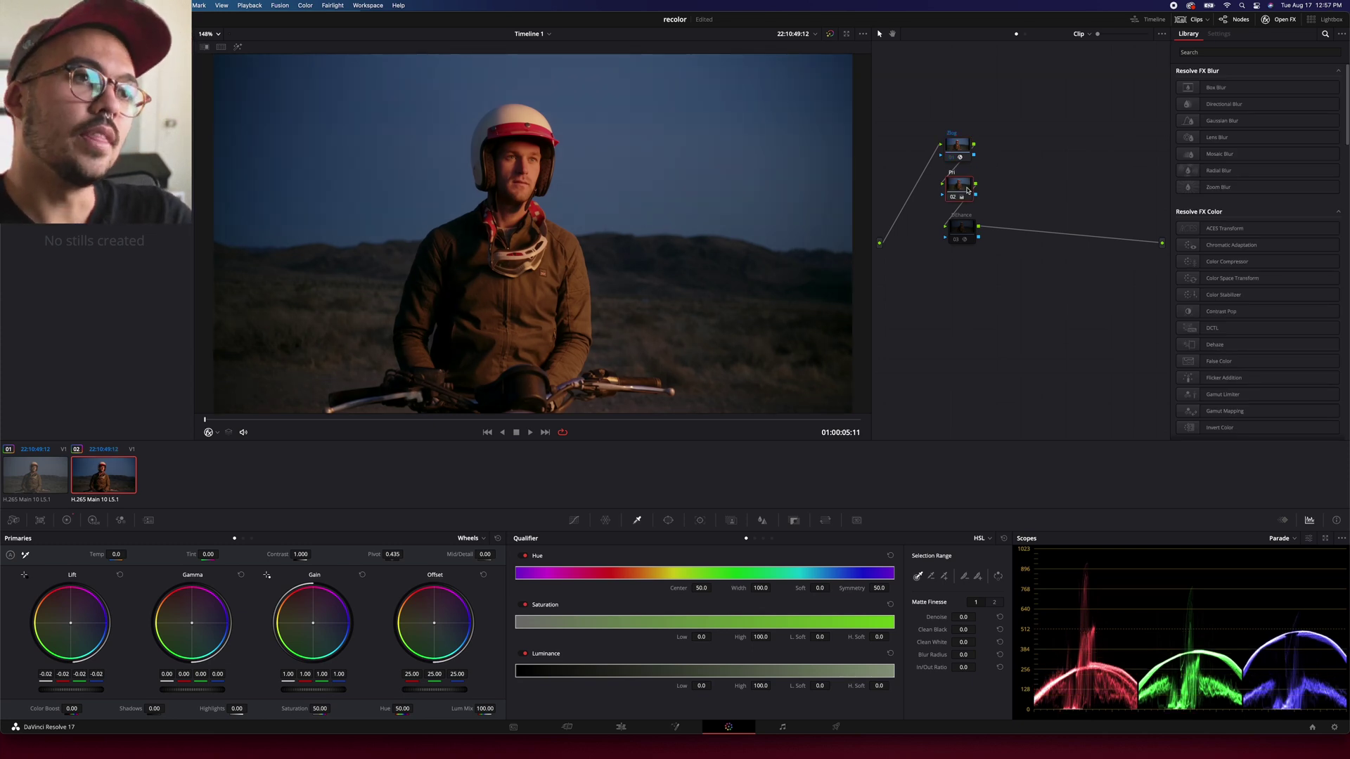
Step: Enable the Dehancer film emulation node on the current rider clip
{"action": "left_click", "coordinate": [965, 227]}
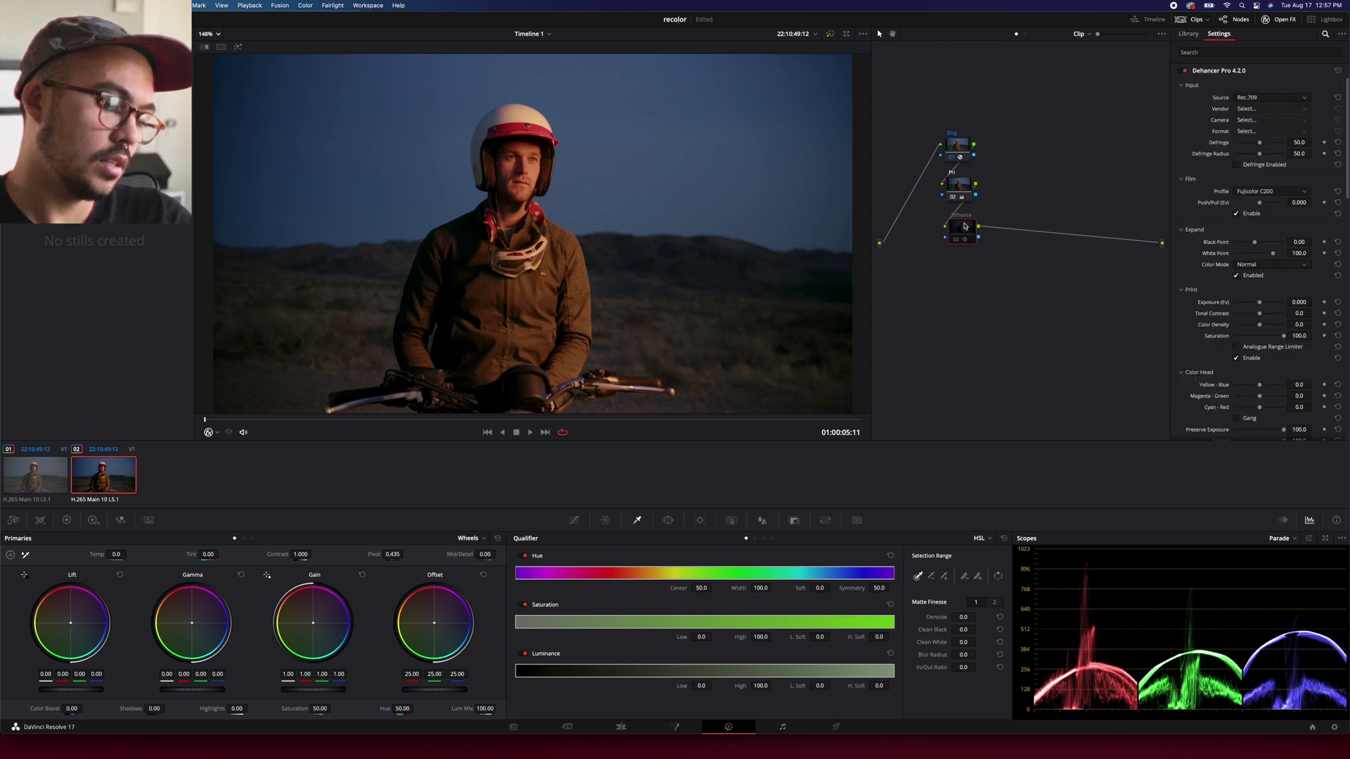
{"action": "key", "text": "ctrl+d"}
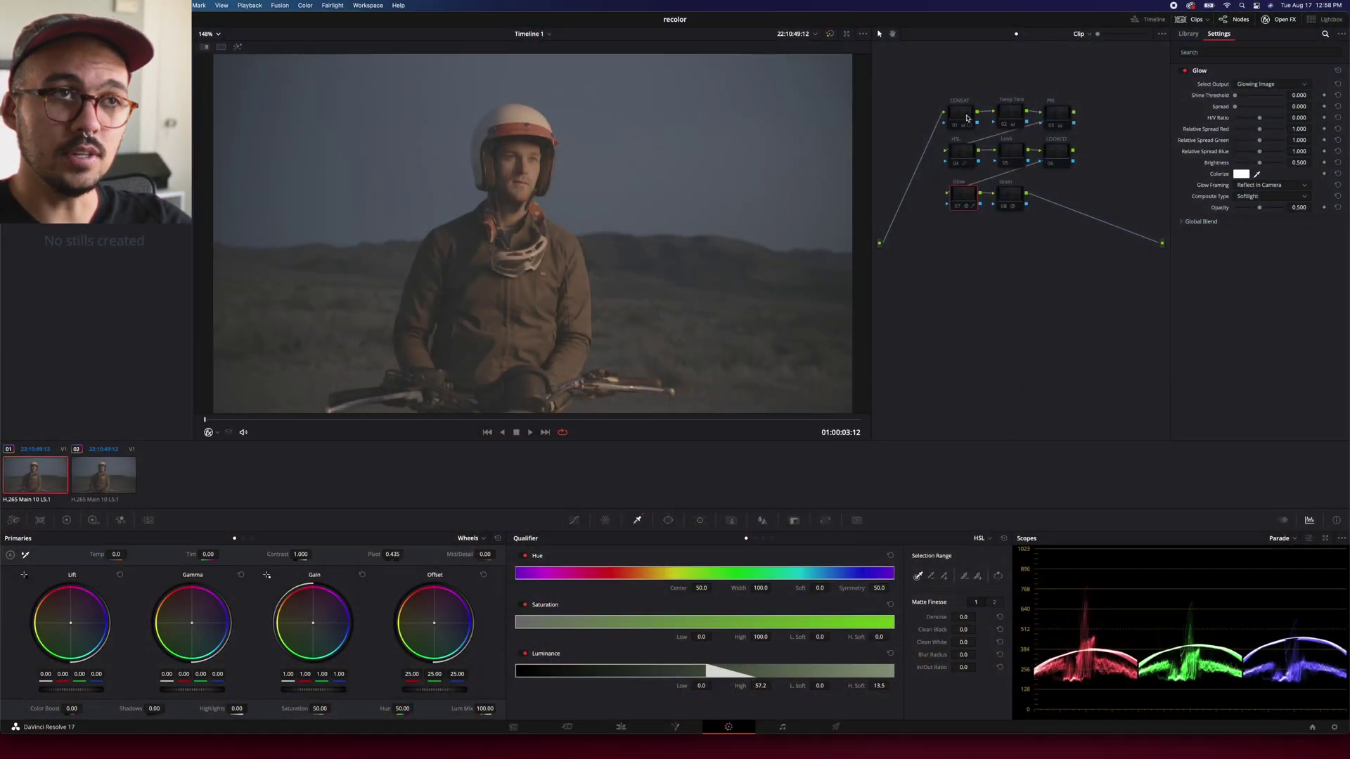
Step: Enable the Temp Tint and PRI nodes for a cooler grade with a deeper blue sky
{"action": "left_click", "coordinate": [967, 118]}
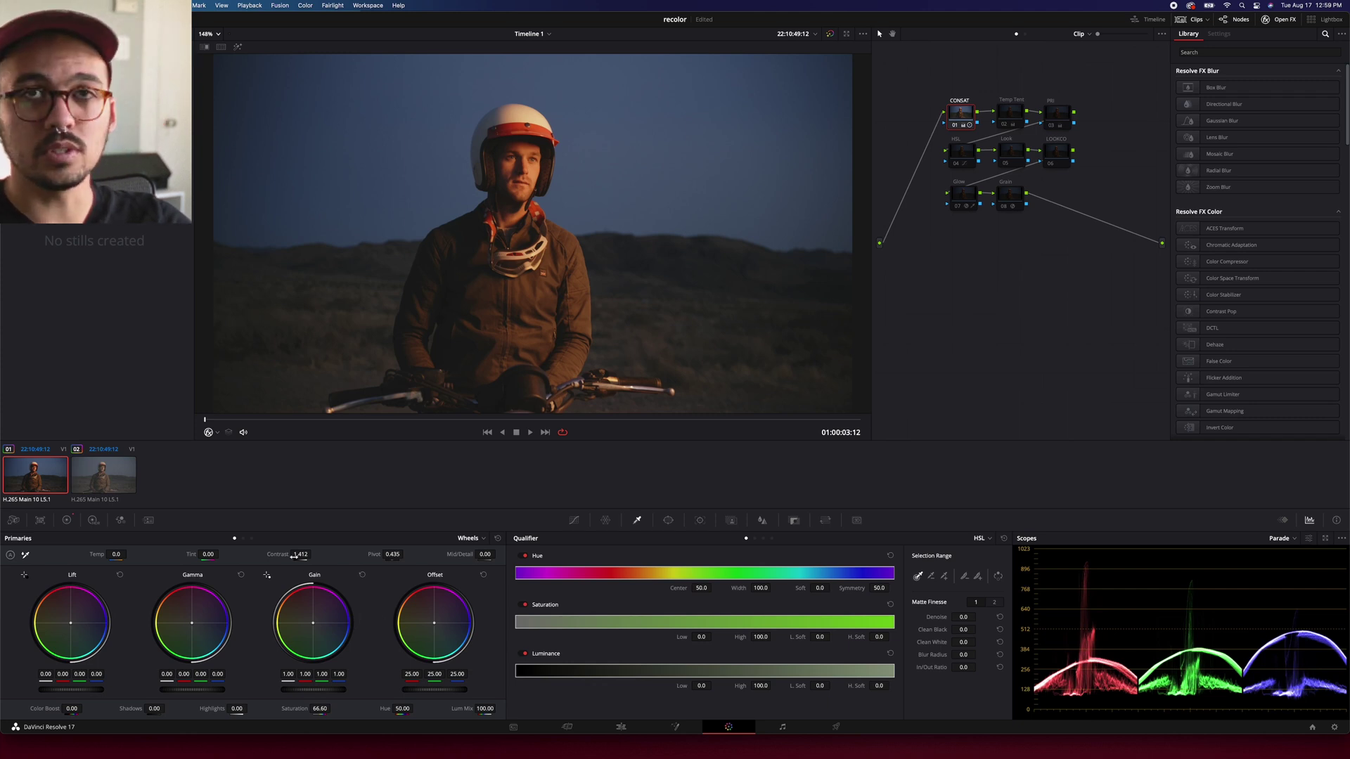
{"action": "left_click", "coordinate": [1010, 115]}
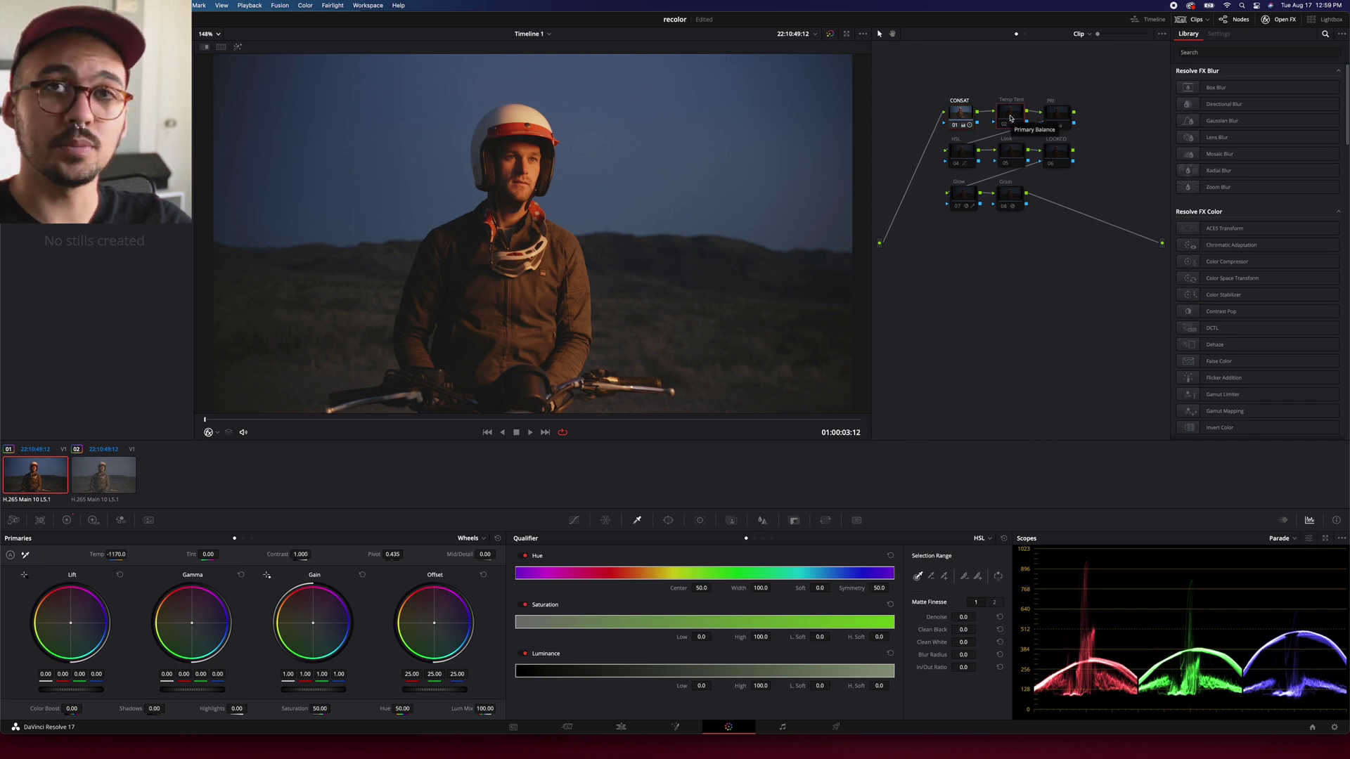
{"action": "key", "text": "super+d"}
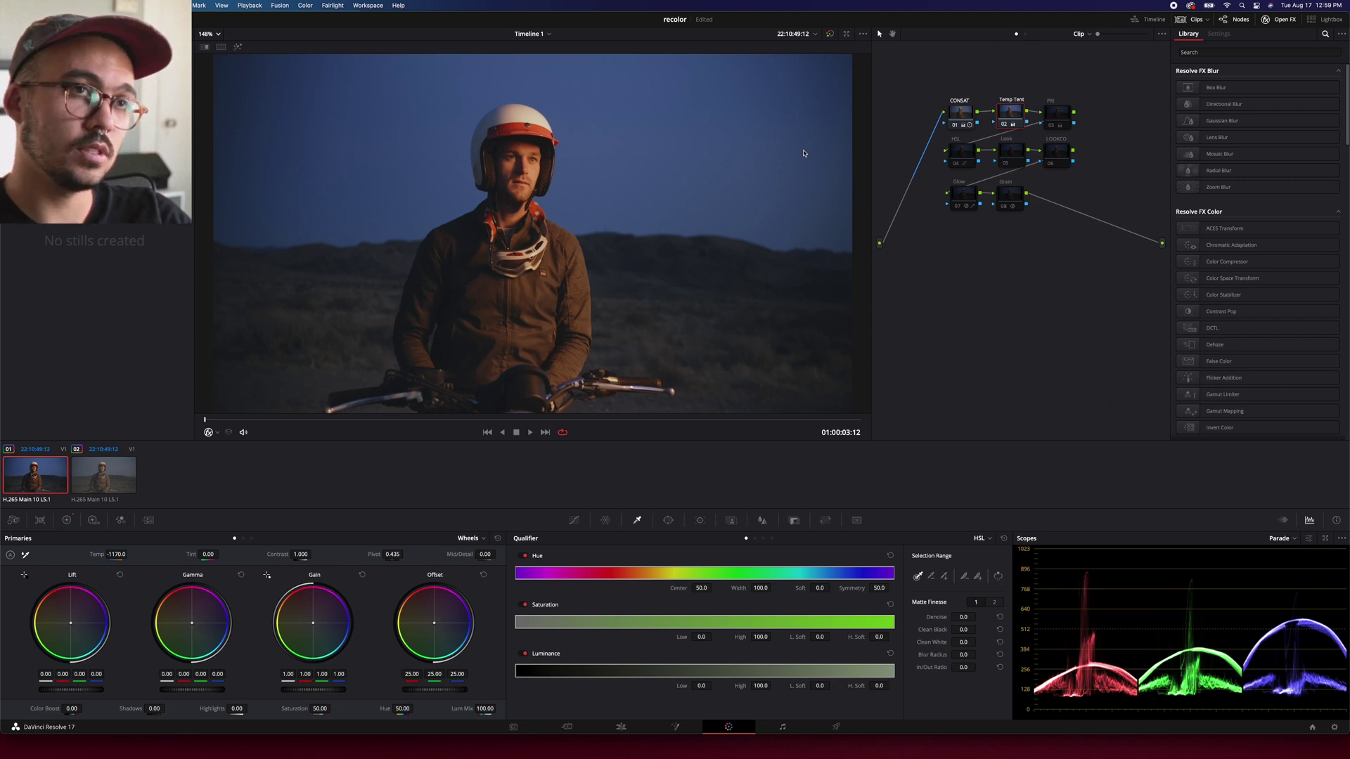
{"action": "left_click", "coordinate": [1046, 115]}
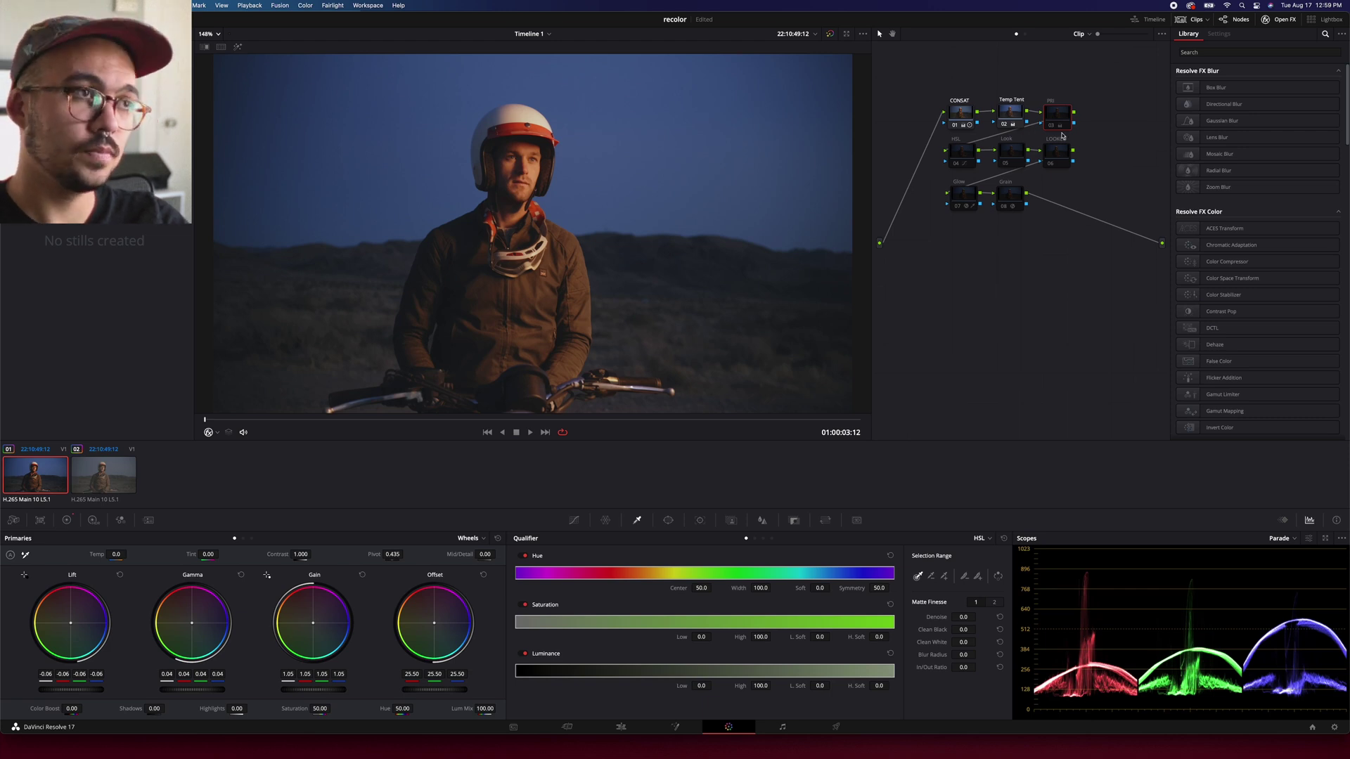
{"action": "key", "text": "super+d"}
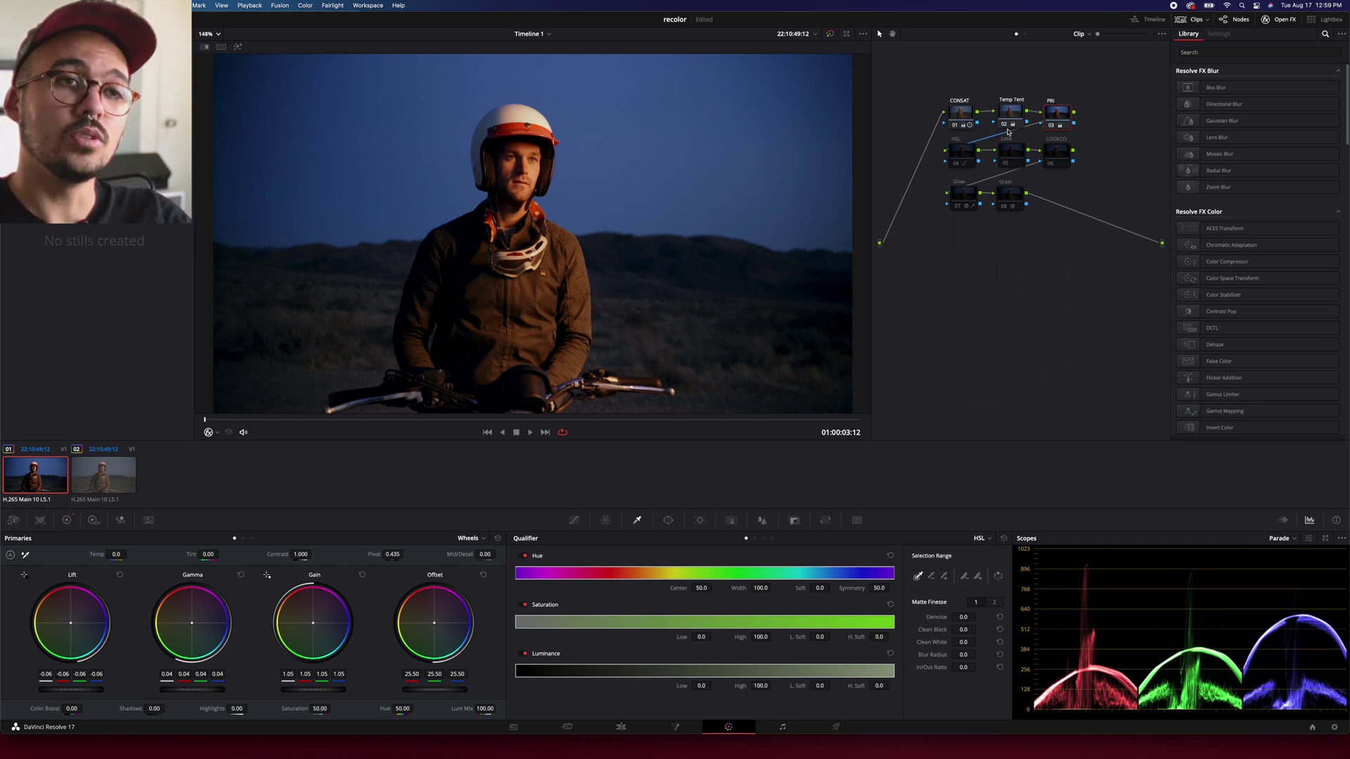
Step: Enable the HSL node to turn the sky teal, then view the Look node's curves and nudge two nodes up
{"action": "left_click", "coordinate": [962, 164]}
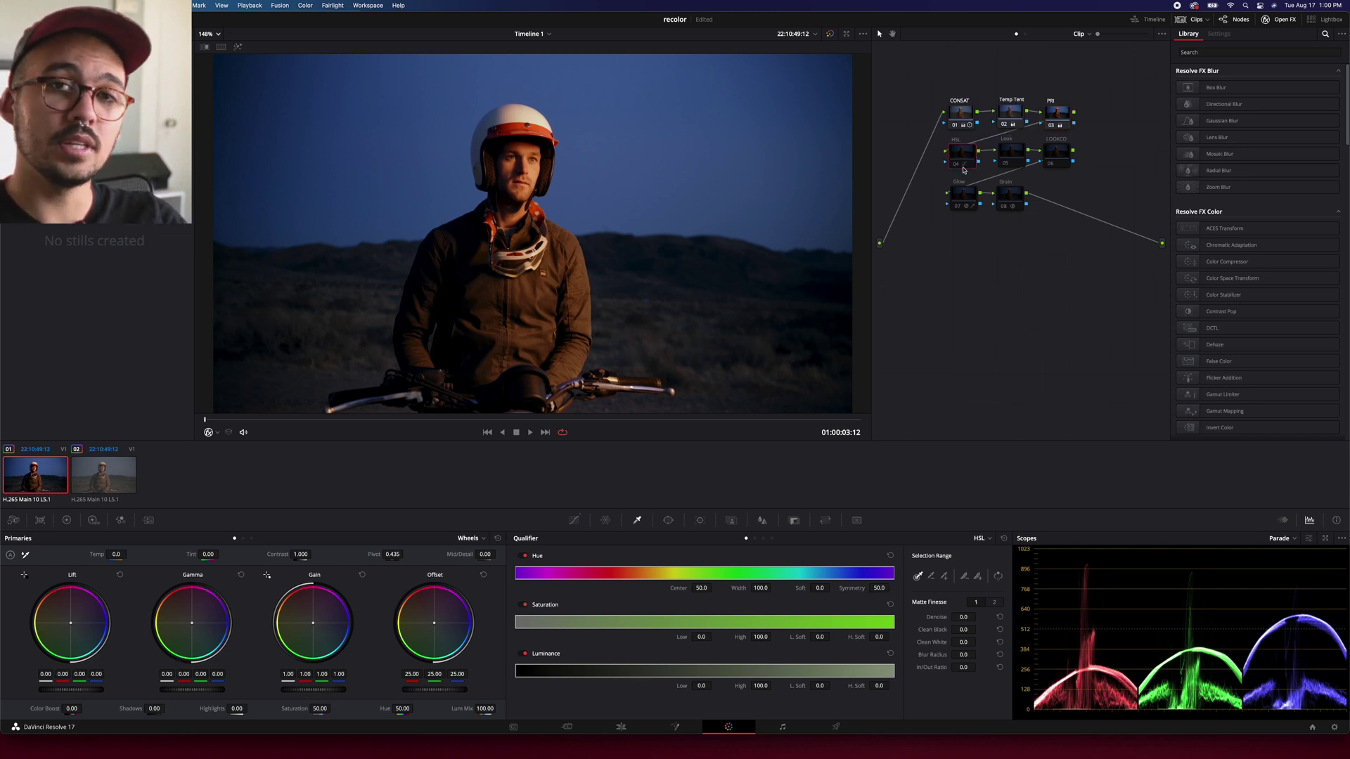
{"action": "key", "text": "ctrl+d"}
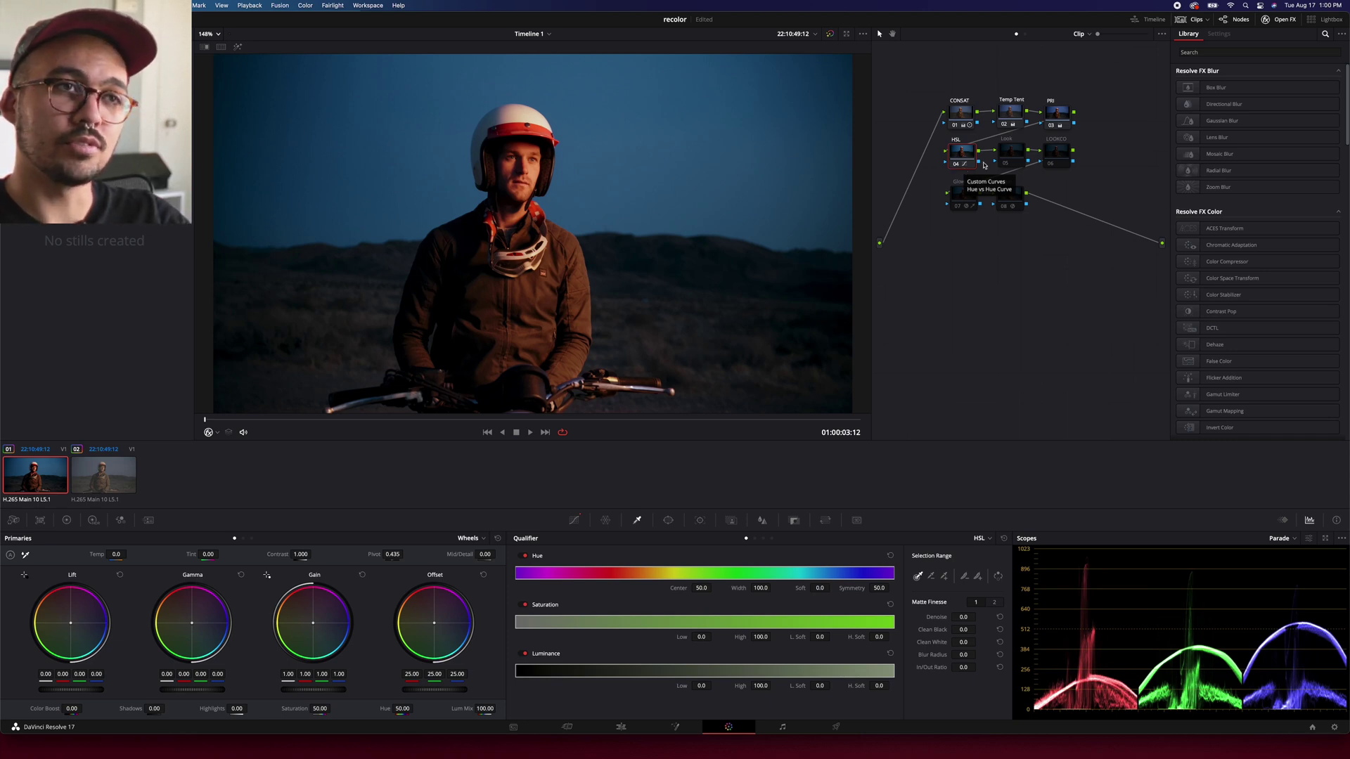
{"action": "left_click", "coordinate": [1019, 150]}
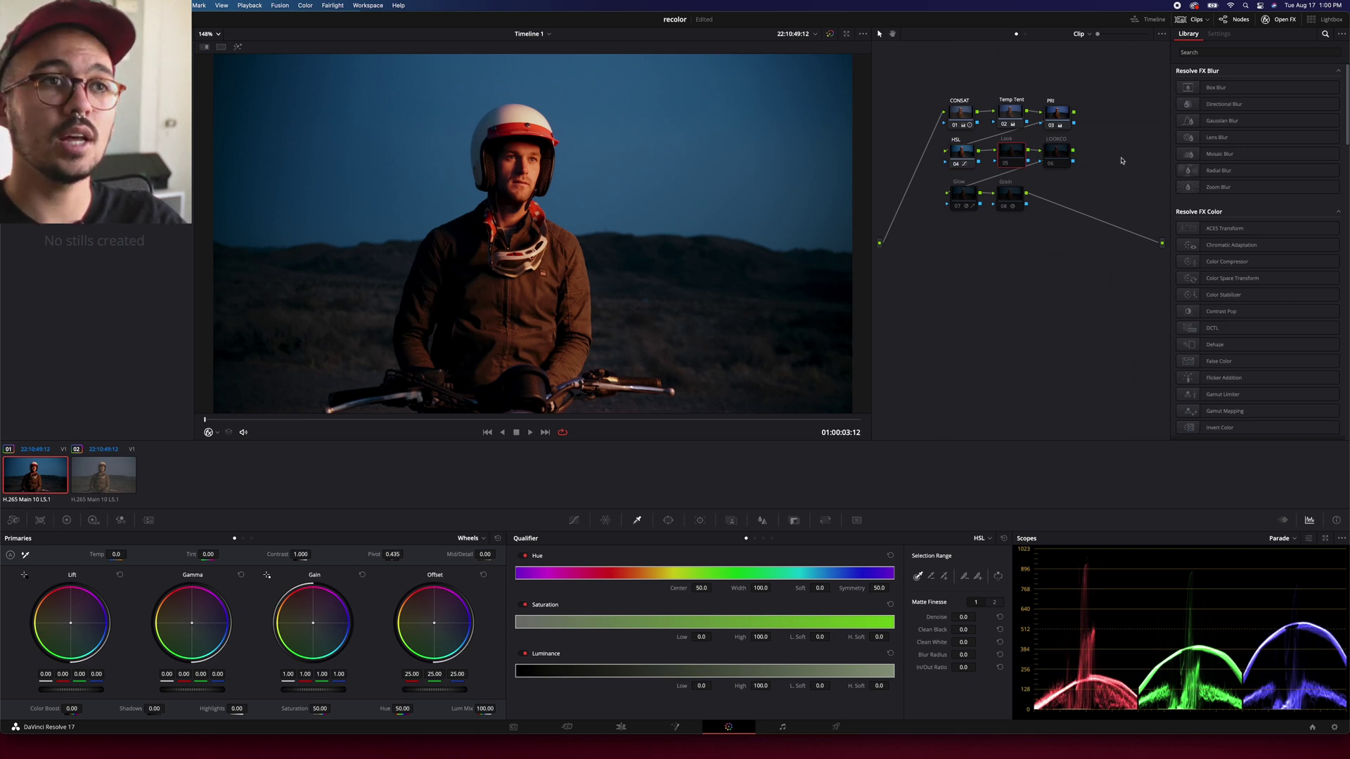
{"action": "left_click", "coordinate": [1004, 156]}
{"action": "left_click_drag", "start_coordinate": [1000, 161], "coordinate": [997, 151]}
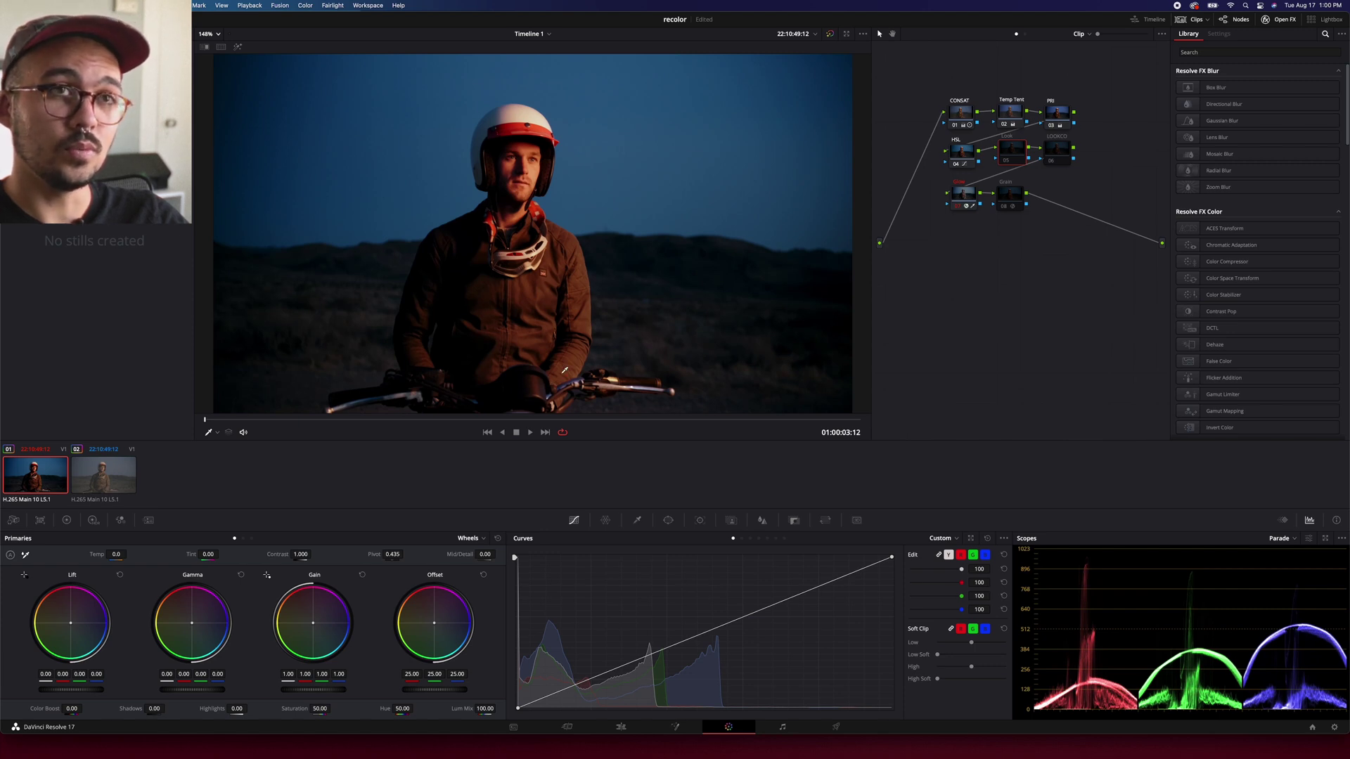
Step: Reset the Glow node's existing grade
{"action": "left_click", "coordinate": [961, 199]}
{"action": "right_click", "coordinate": [962, 202]}
{"action": "left_click", "coordinate": [995, 205]}
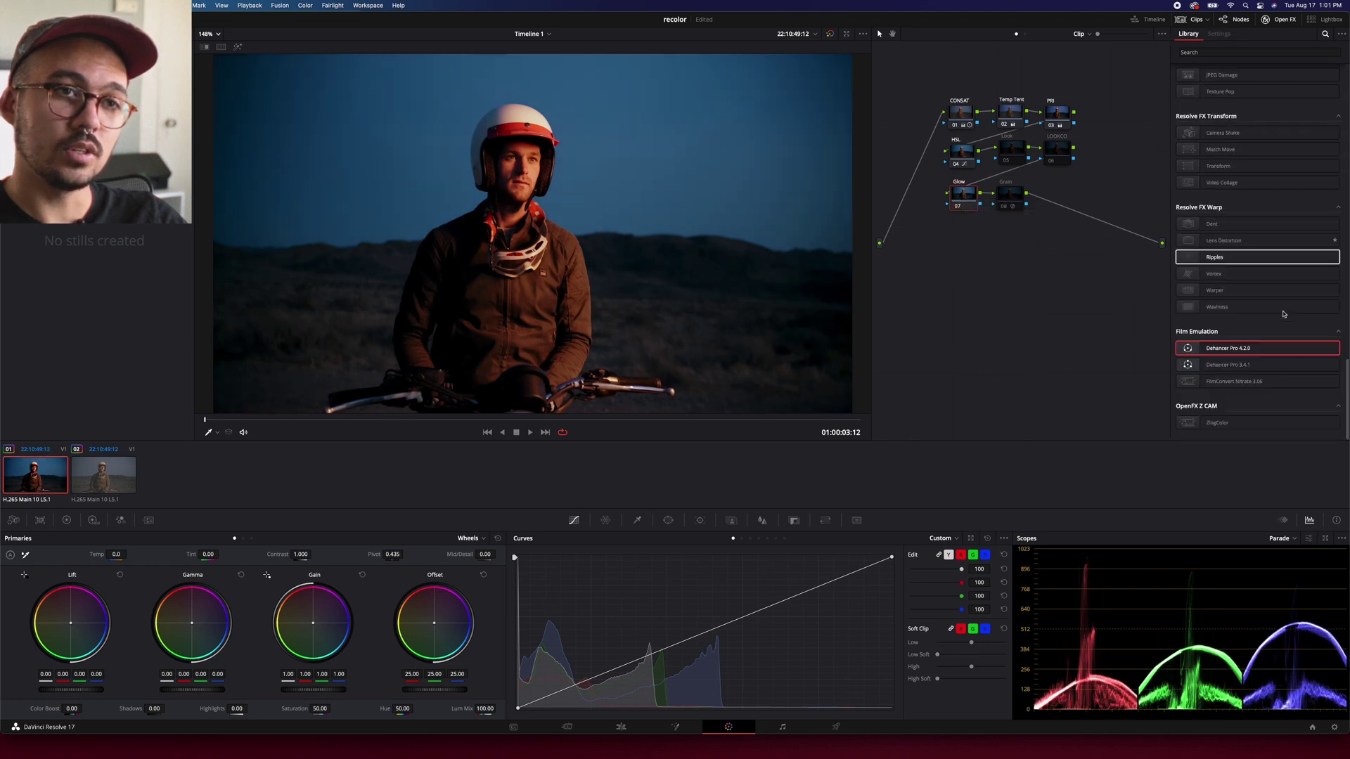
Step: Apply the OpenFX Glow to the Glow node with Shine Threshold 0.000 and Softlight composite
{"action": "left_click", "coordinate": [1258, 50]}
{"action": "type", "text": "glow"}
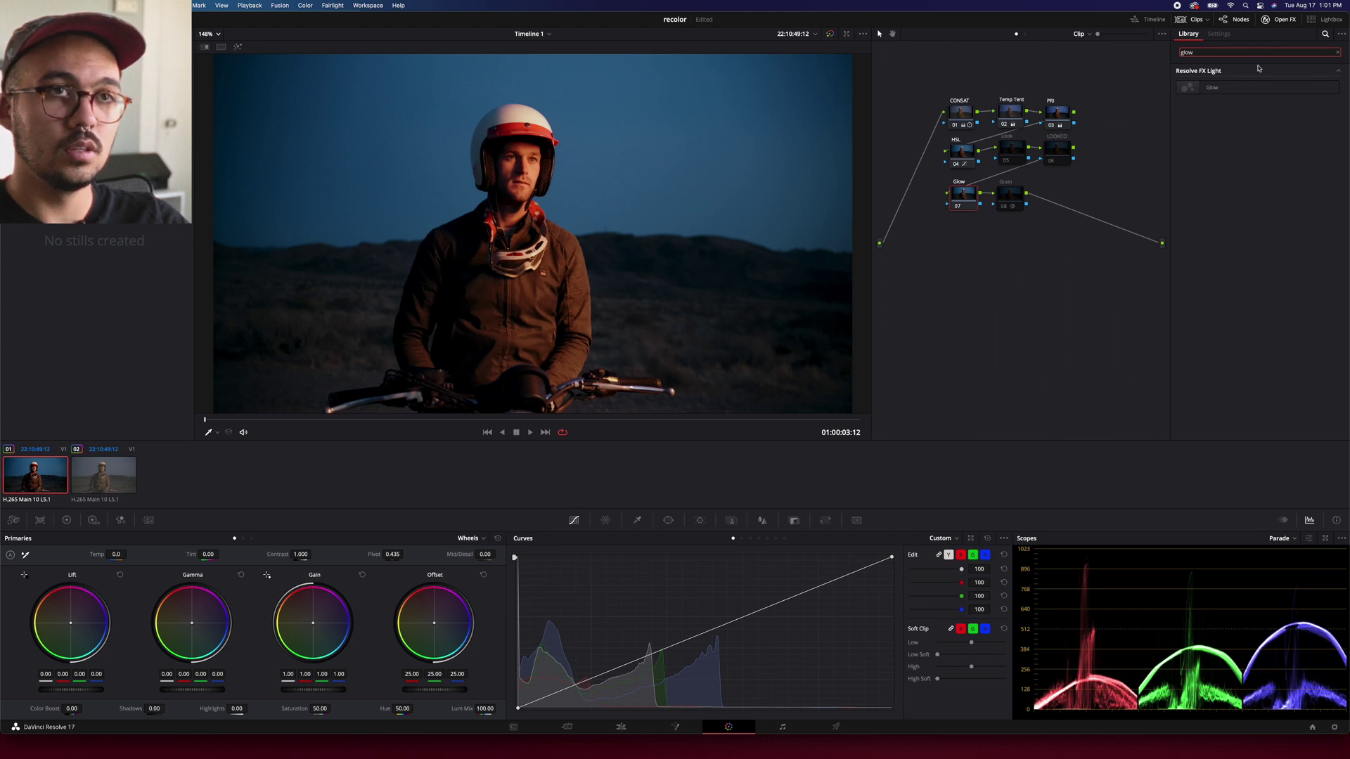
{"action": "left_click_drag", "start_coordinate": [1212, 88], "coordinate": [954, 196]}
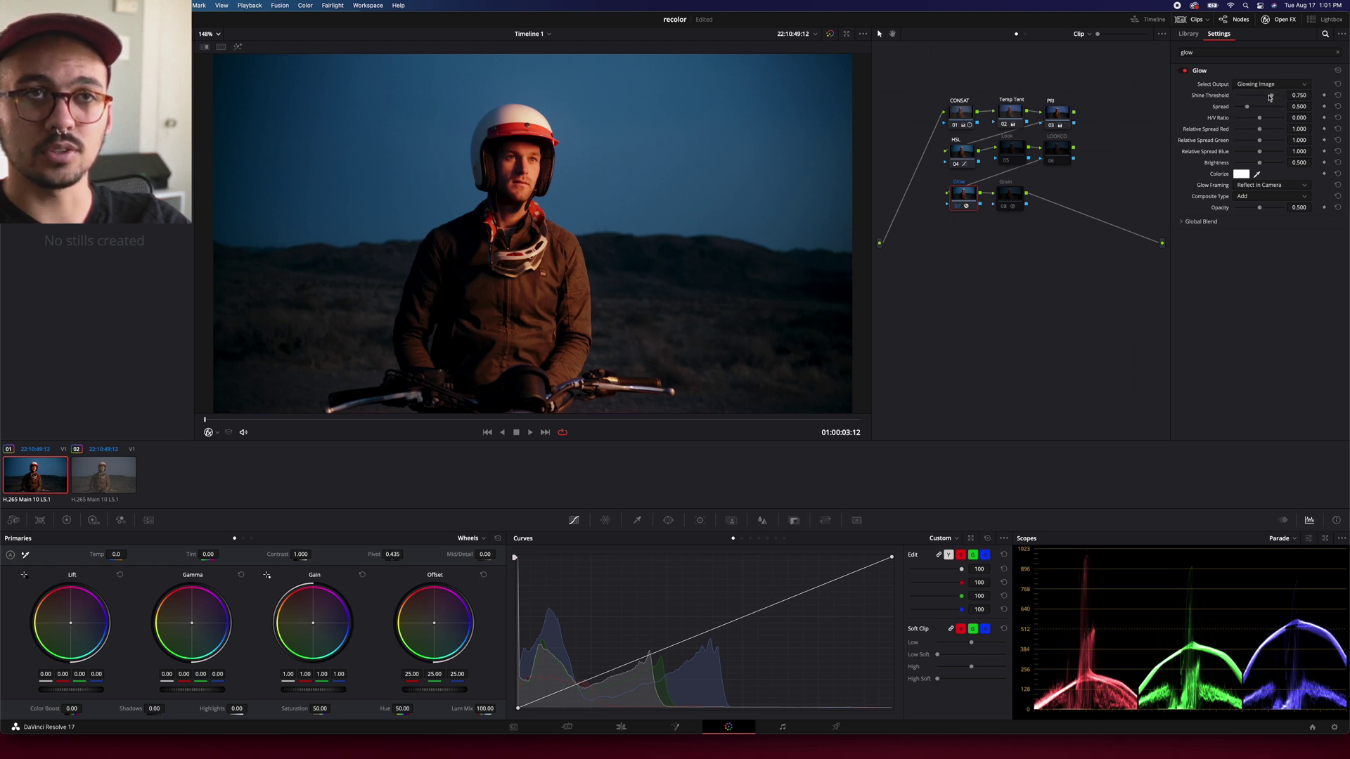
{"action": "left_click_drag", "start_coordinate": [1270, 96], "coordinate": [1235, 107]}
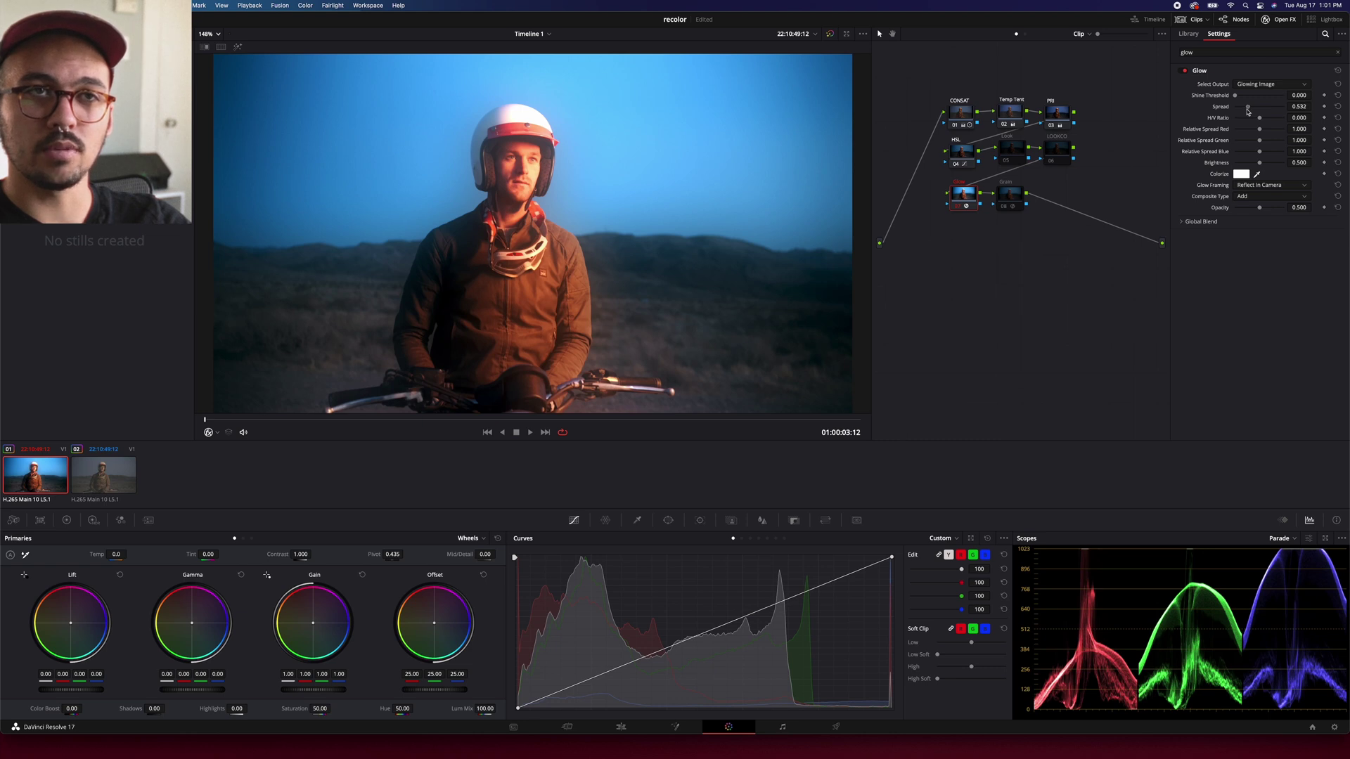
{"action": "left_click", "coordinate": [1259, 197]}
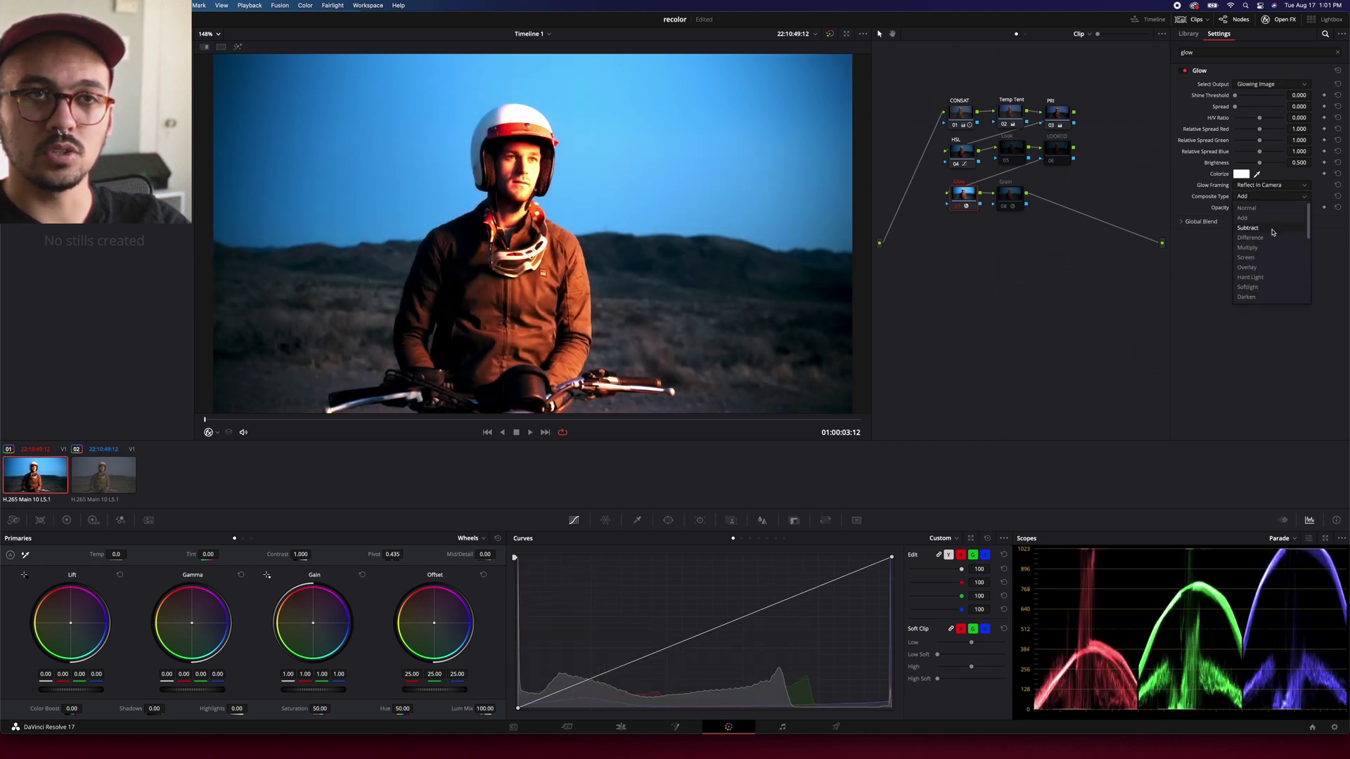
{"action": "left_click", "coordinate": [1271, 288]}
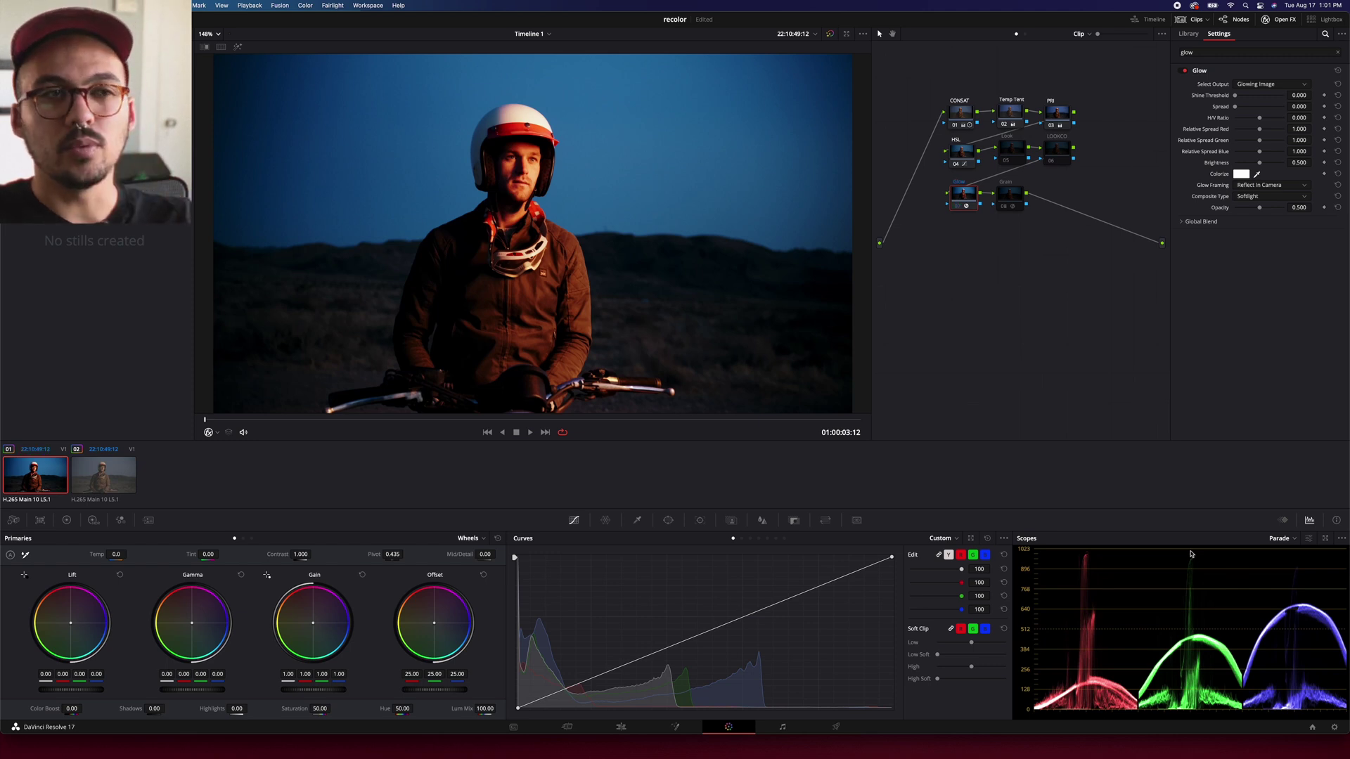
{"action": "left_click", "coordinate": [646, 523]}
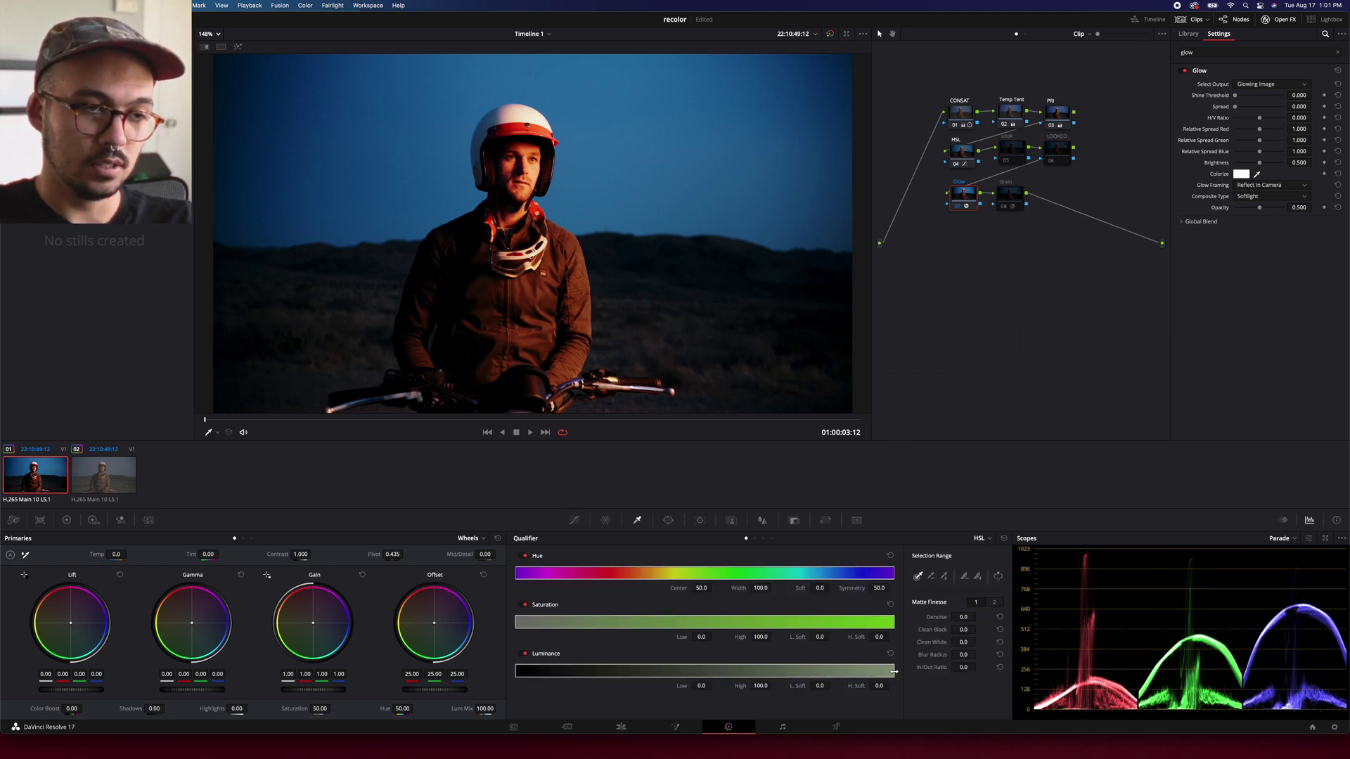
Step: Key the glow to darker tones with Luminance High 54.1 and high softness 11.6, checked in highlight view
{"action": "left_click_drag", "start_coordinate": [893, 671], "coordinate": [788, 672]}
{"action": "left_click", "coordinate": [239, 46]}
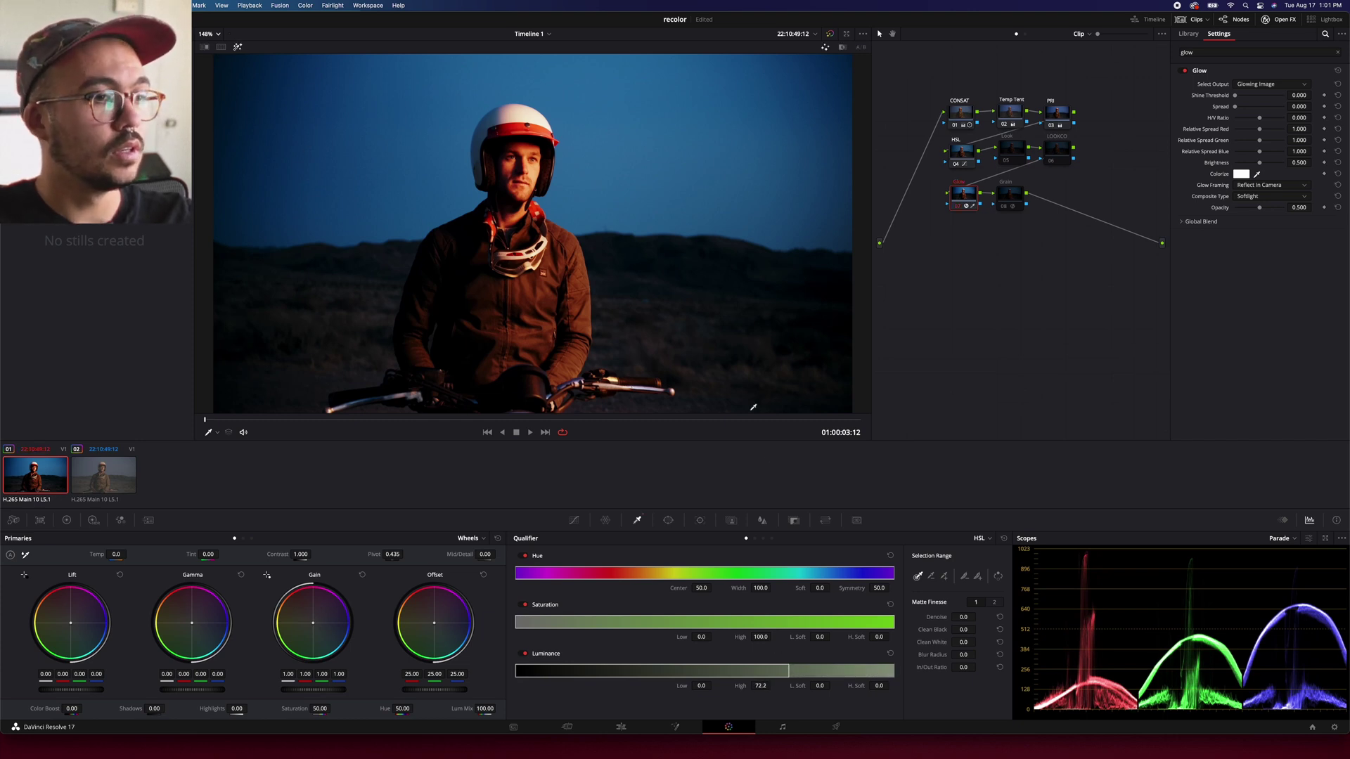
{"action": "left_click_drag", "start_coordinate": [793, 672], "coordinate": [720, 672]}
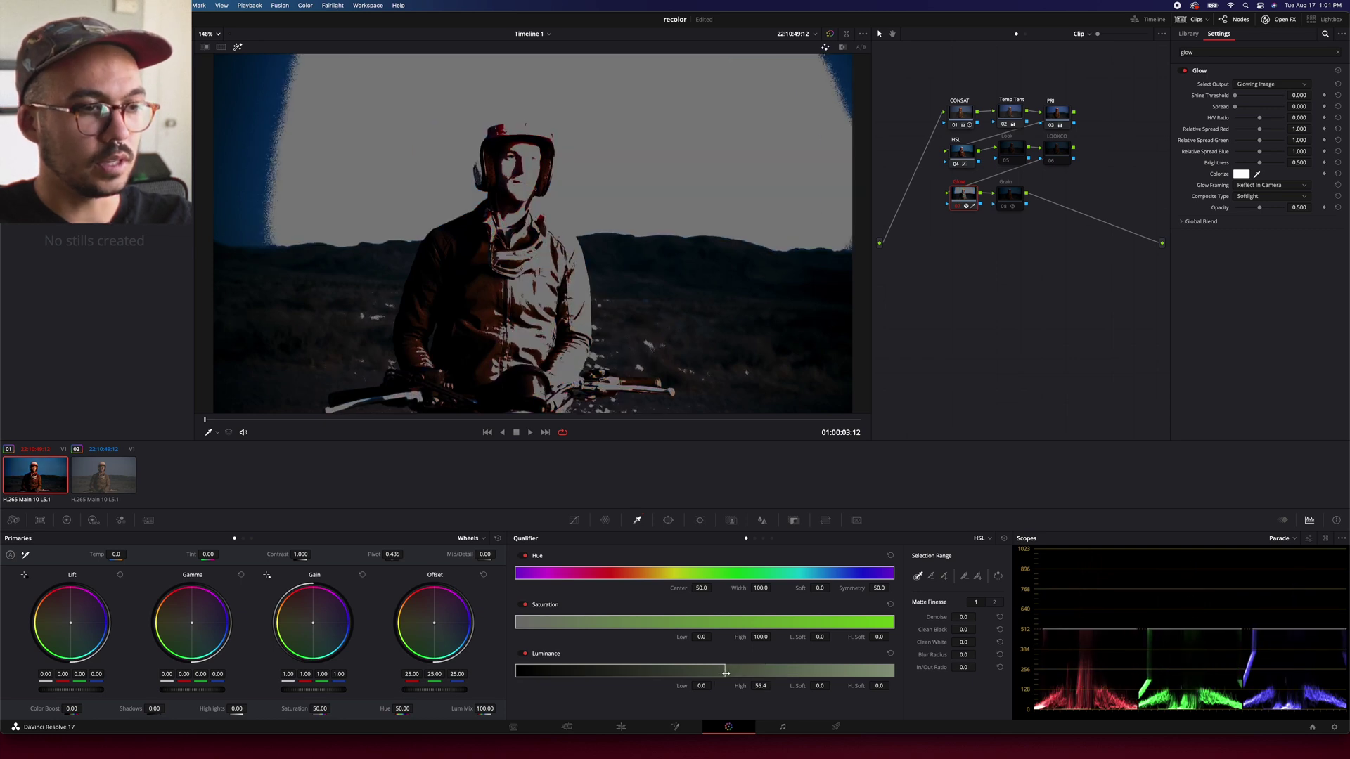
{"action": "left_click_drag", "start_coordinate": [726, 673], "coordinate": [698, 673]}
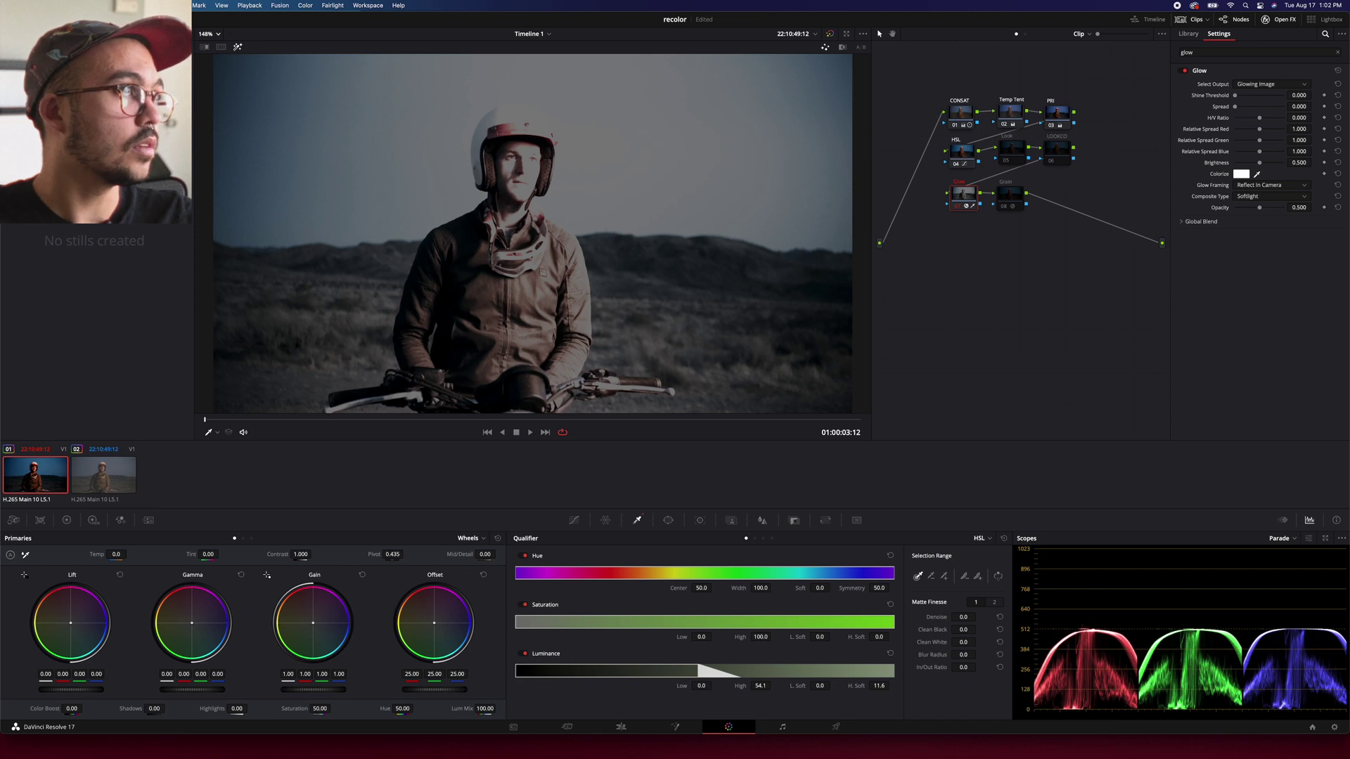
{"action": "left_click", "coordinate": [238, 45]}
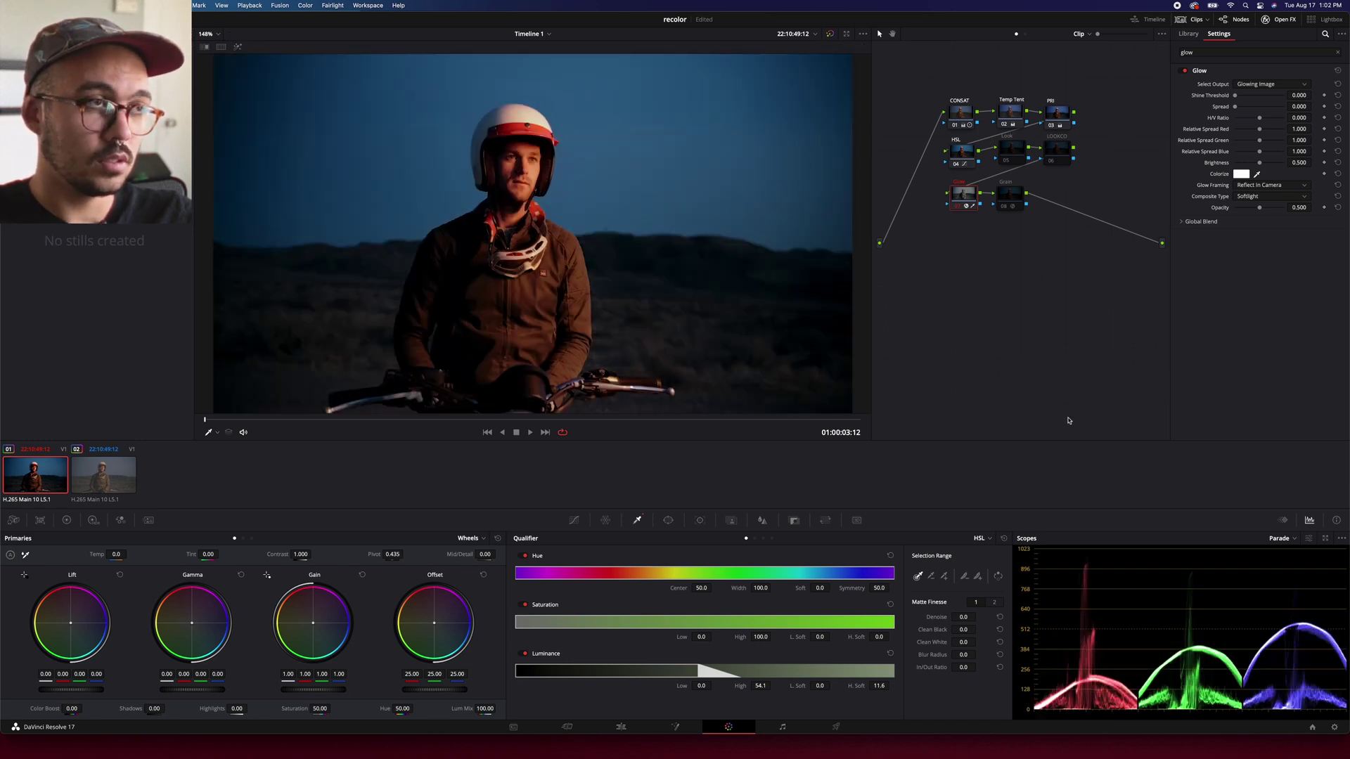
Step: Toggle the Glow node to compare the image with and without glow, leaving it off
{"action": "key", "text": "super+d"}
{"action": "key", "text": "super+d"}
{"action": "key", "text": "super+d"}
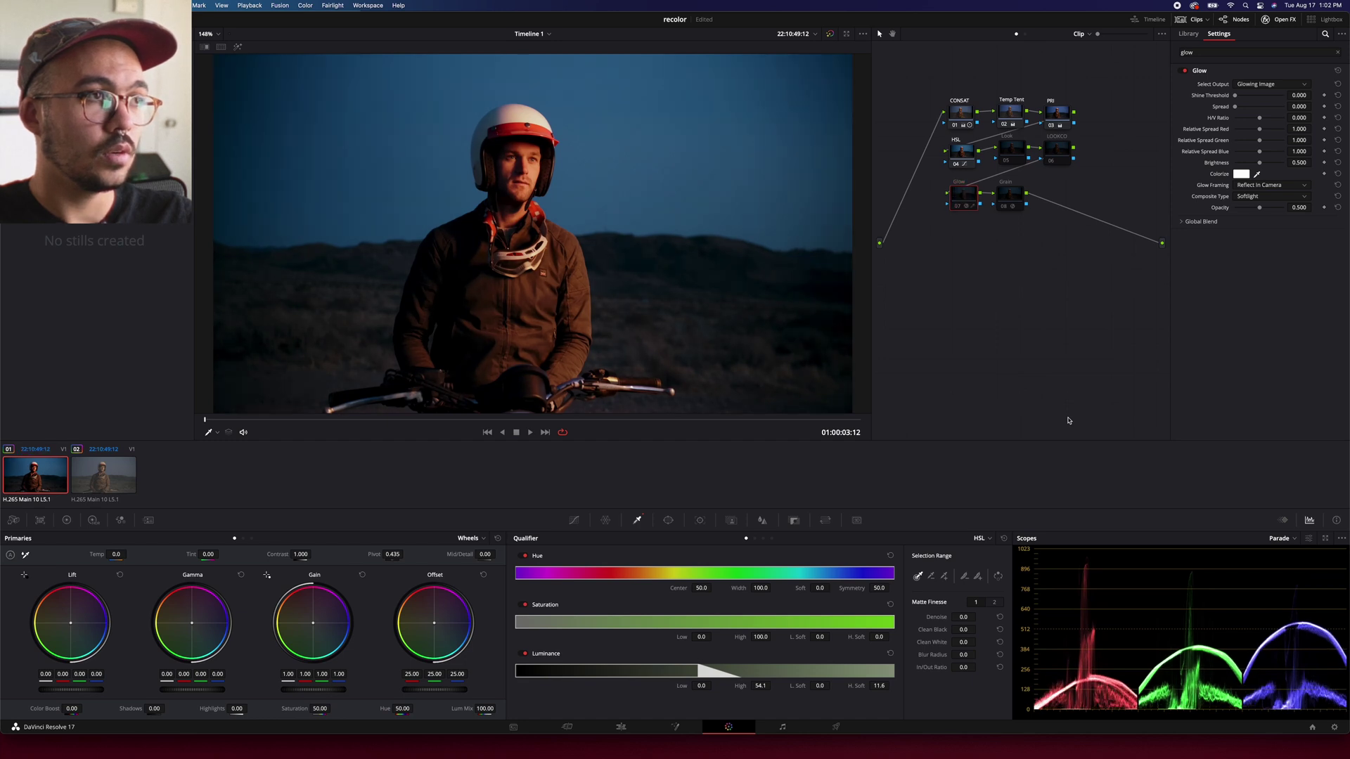
{"action": "key", "text": "super+d"}
{"action": "key", "text": "super+d"}
{"action": "key", "text": "super+d"}
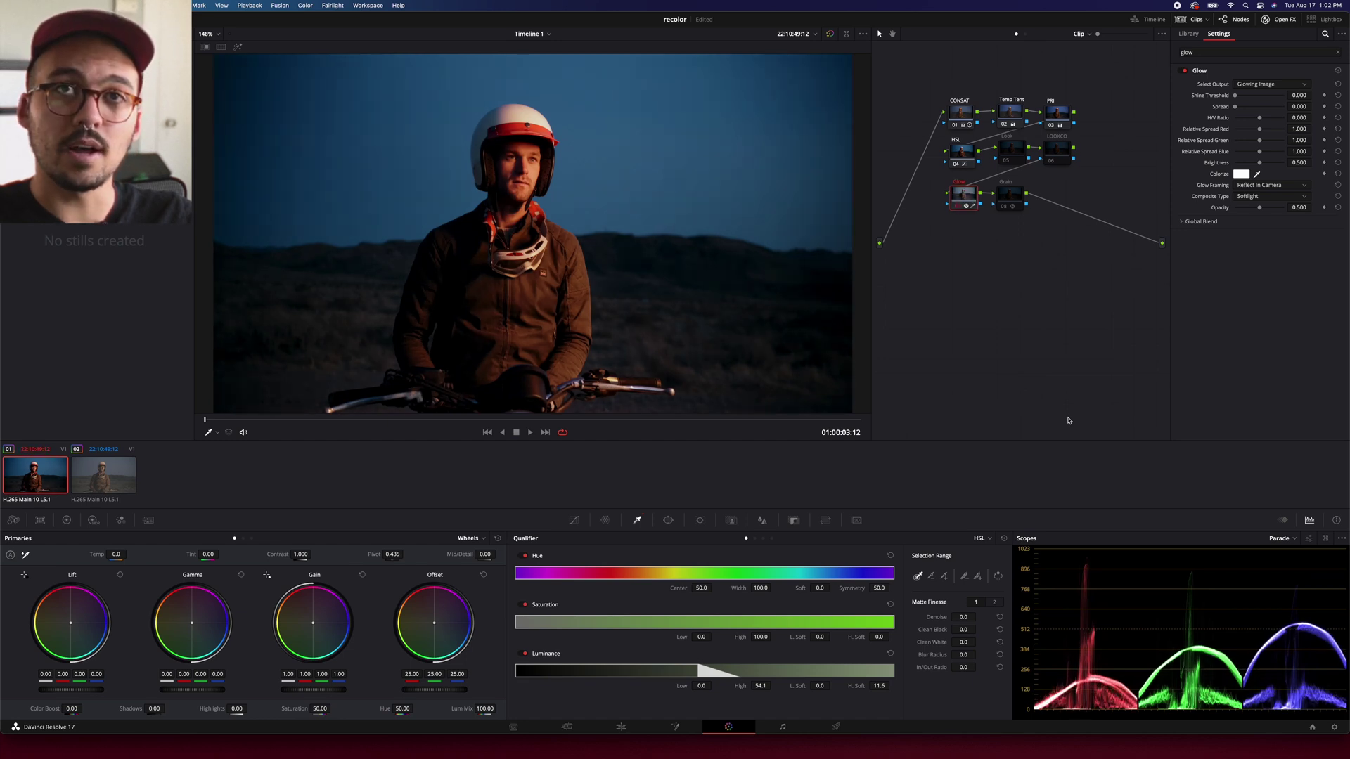
{"action": "key", "text": "super+d"}
{"action": "key", "text": "super+d"}
{"action": "key", "text": "super+d"}
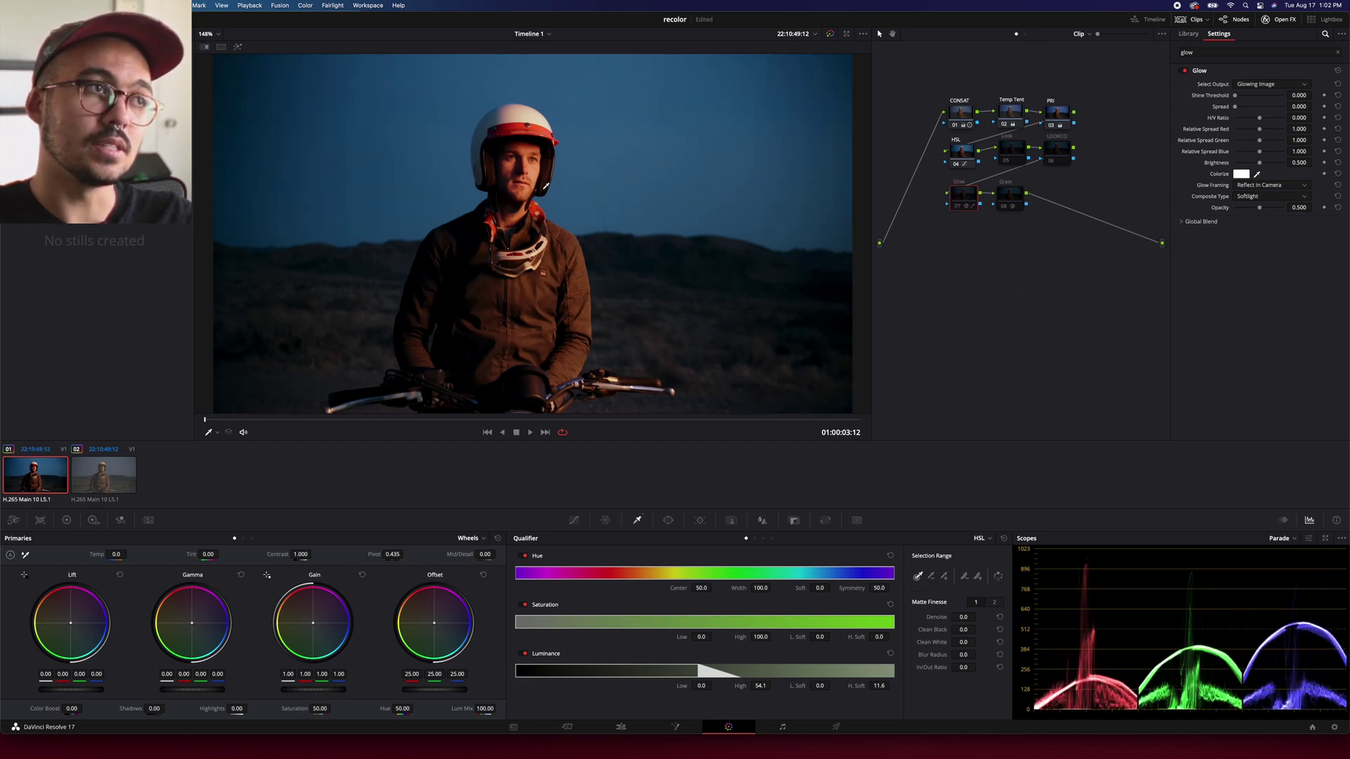
{"action": "key", "text": "super+d"}
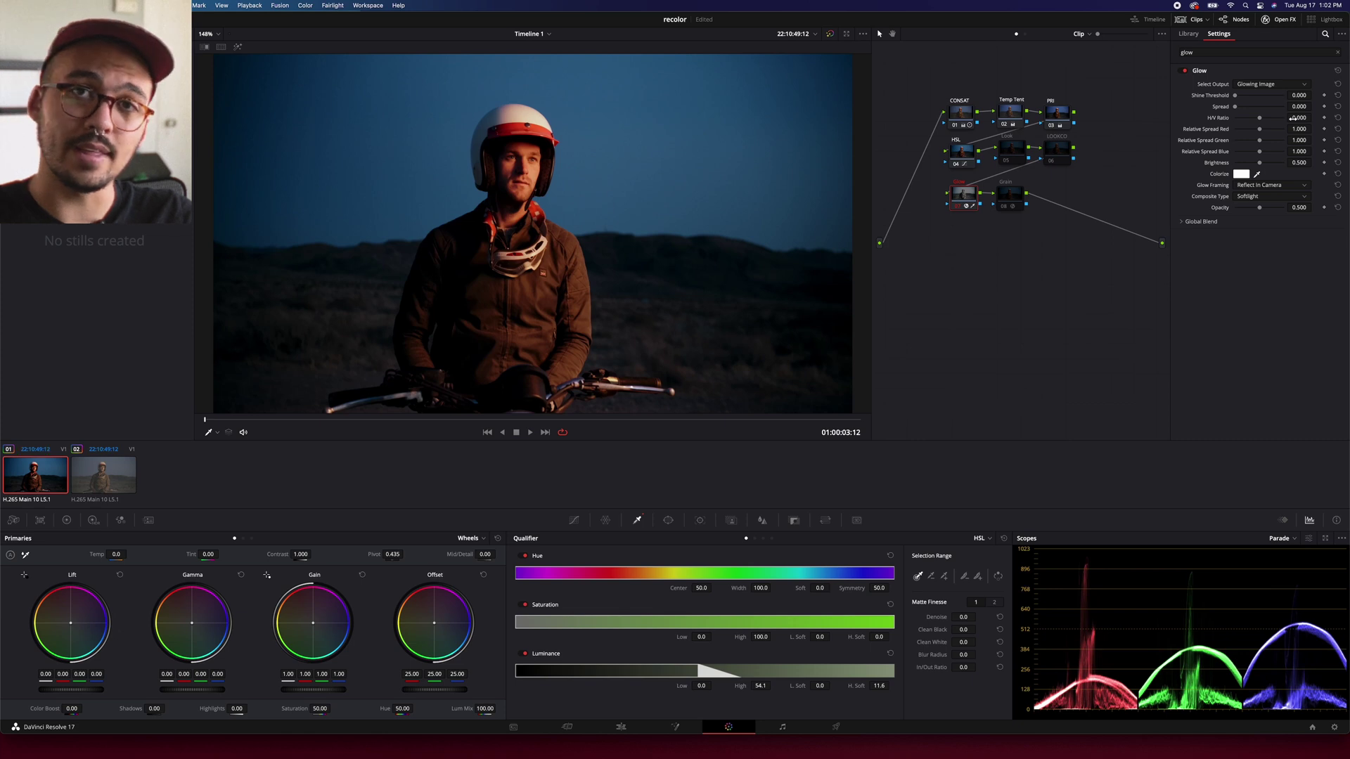
Step: Show the Grain node's Dehancer Pro settings and bypass the node to judge its effect
{"action": "left_click", "coordinate": [1008, 194]}
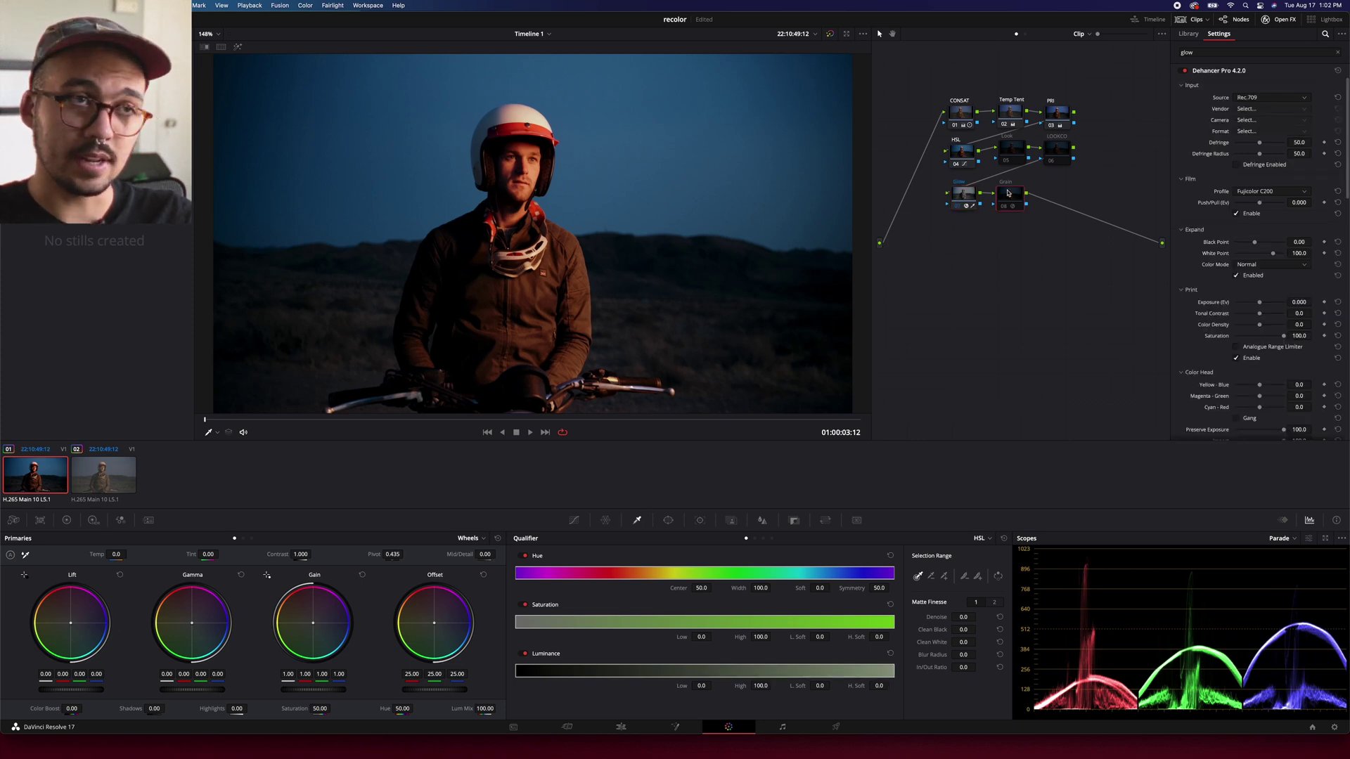
{"action": "key", "text": "super+d"}
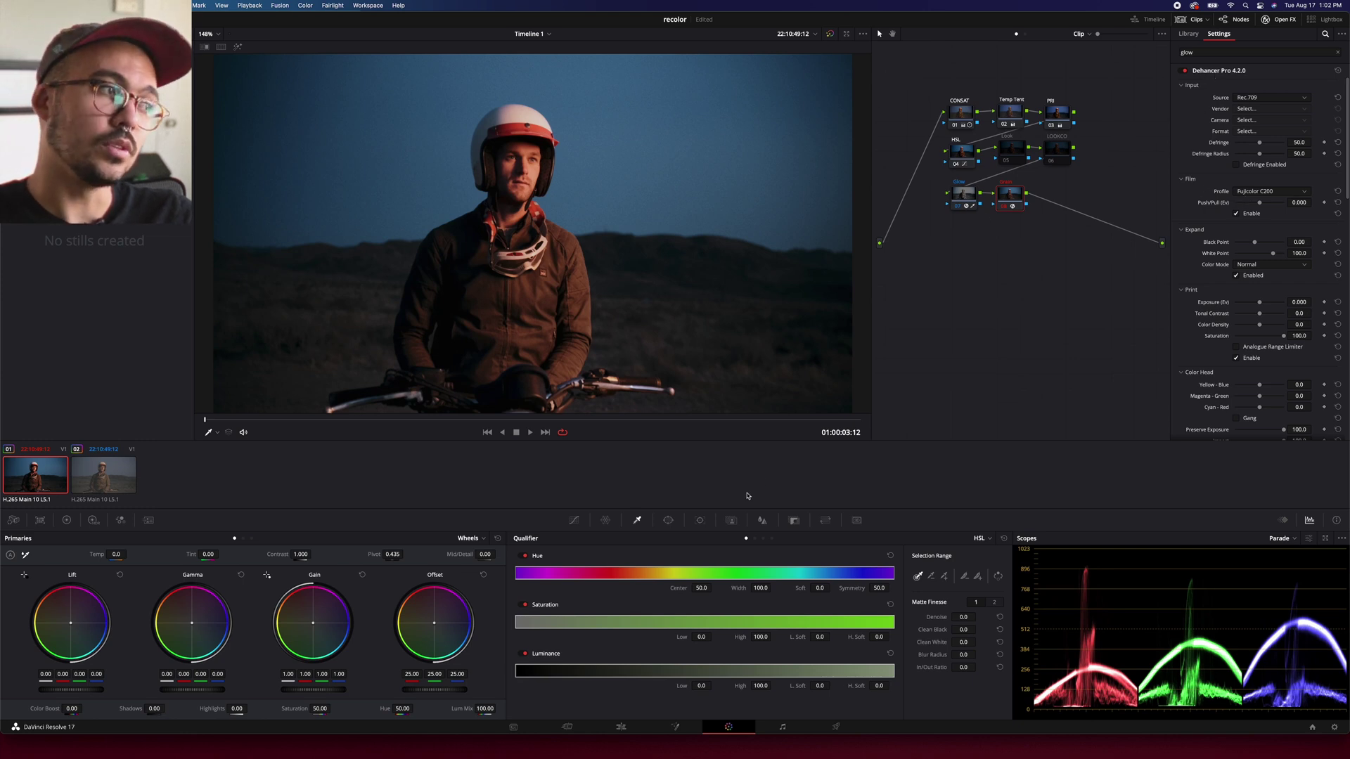
Step: Play back clip 02's grade for comparison, then return to clip 01
{"action": "left_click", "coordinate": [106, 482]}
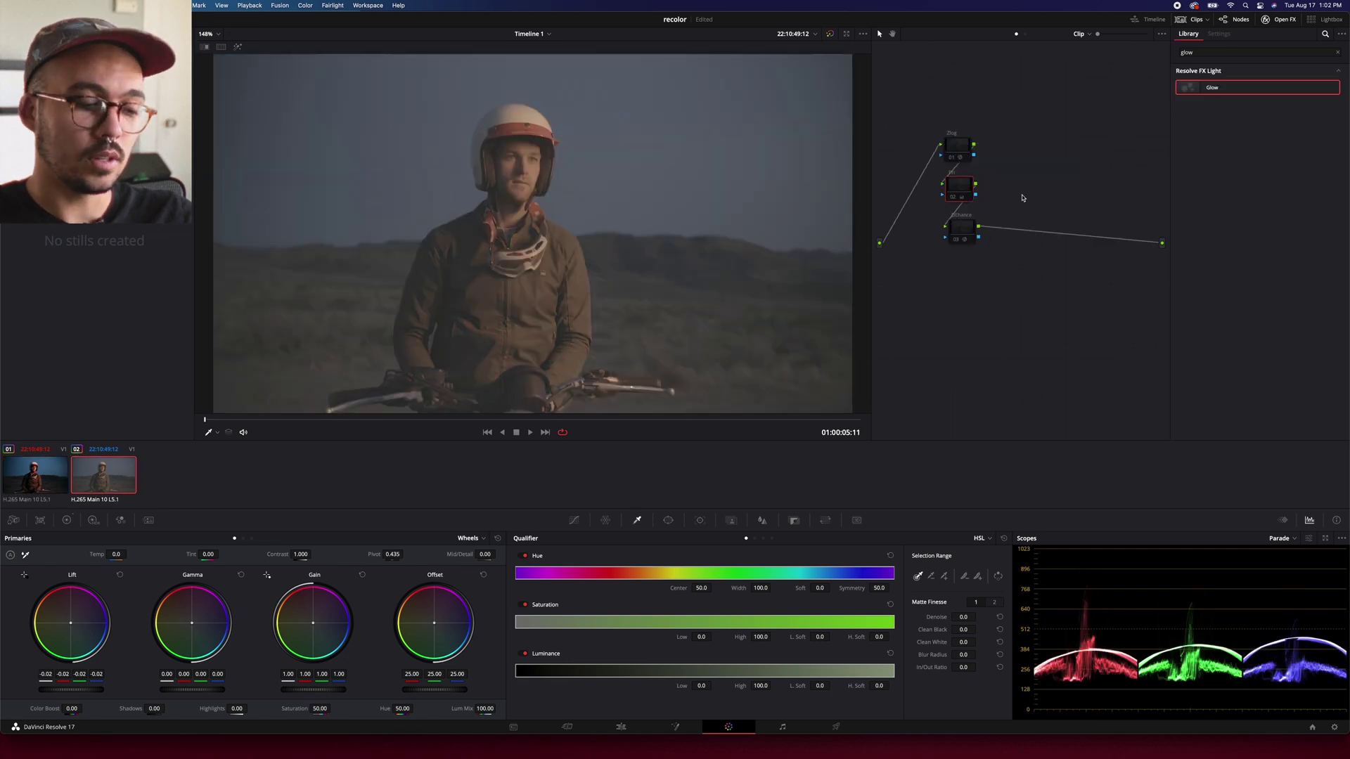
{"action": "key", "text": "space"}
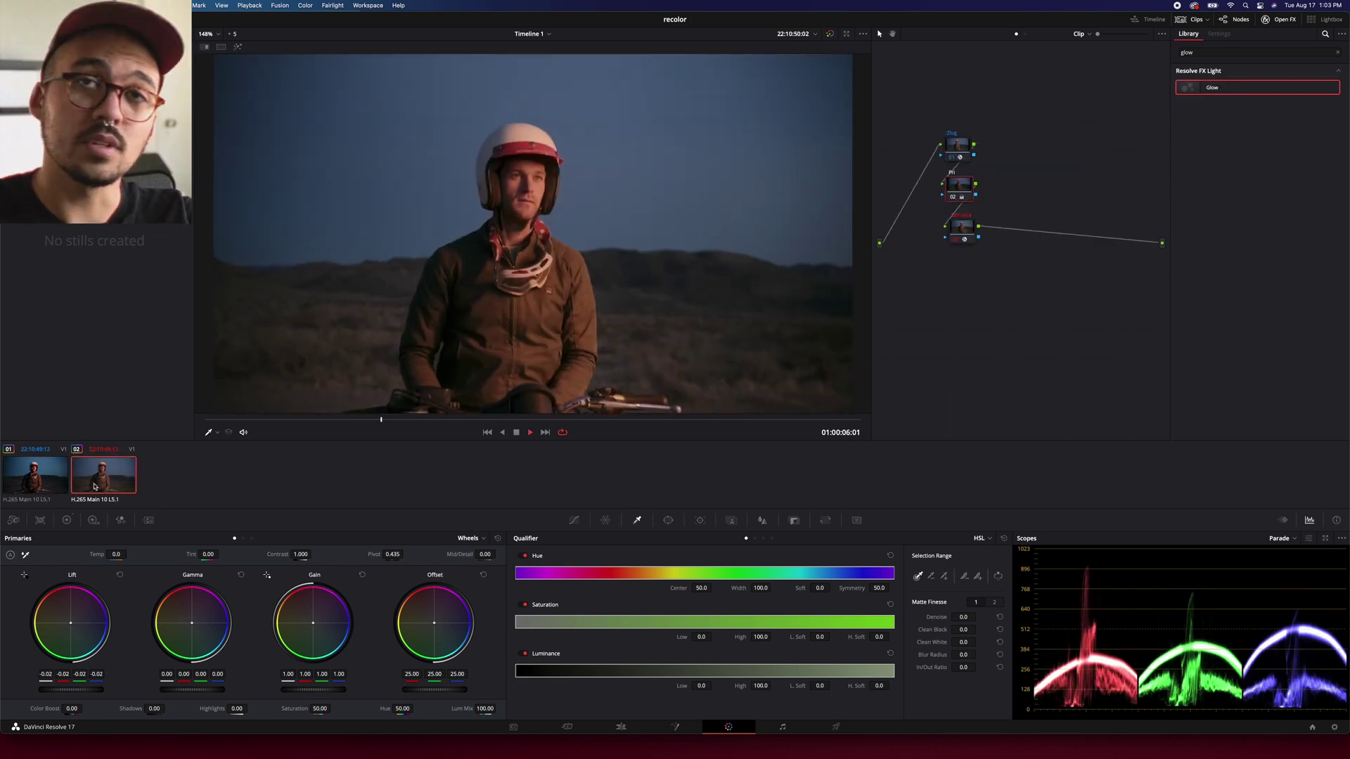
{"action": "left_click", "coordinate": [32, 485]}
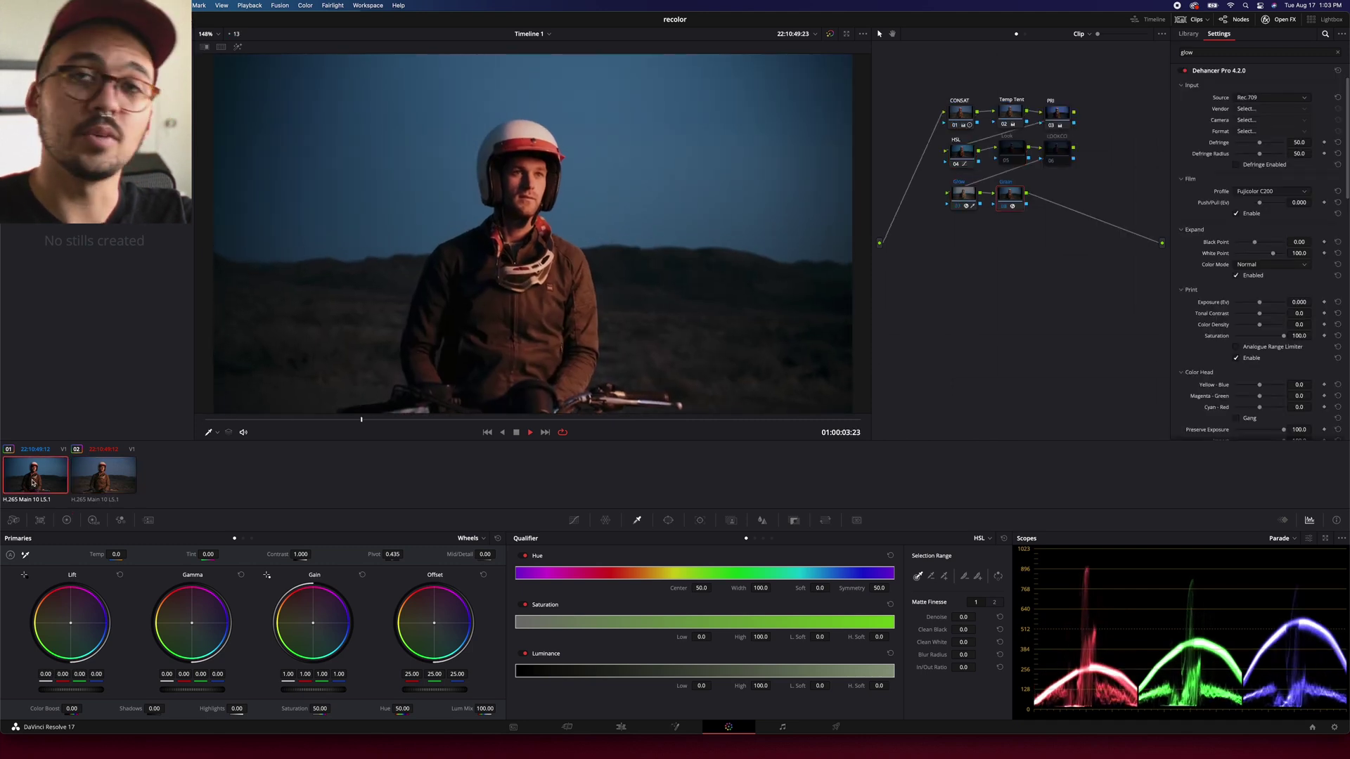